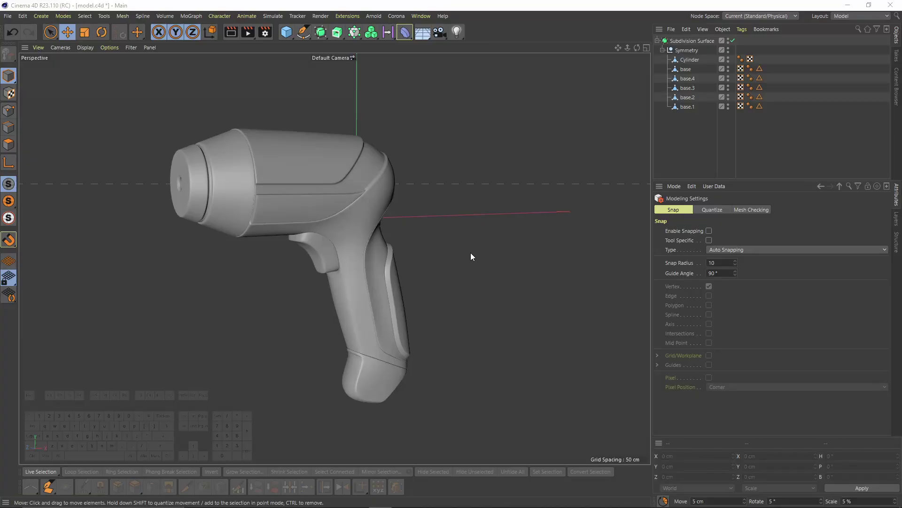
Switch the interface layout to Standard
{"action": "left_click_drag", "start_coordinate": [470, 253], "coordinate": [521, 230], "text": "alt"}
{"action": "left_click", "coordinate": [875, 18]}
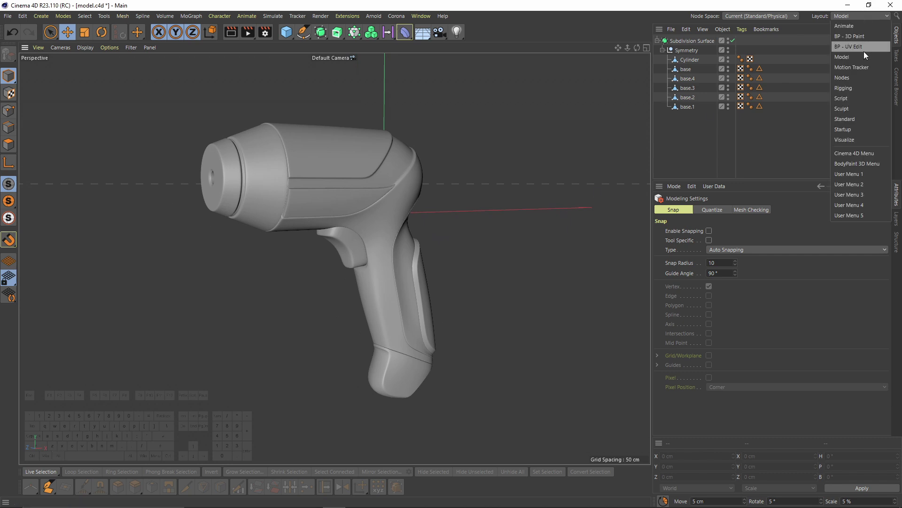
{"action": "left_click", "coordinate": [850, 119]}
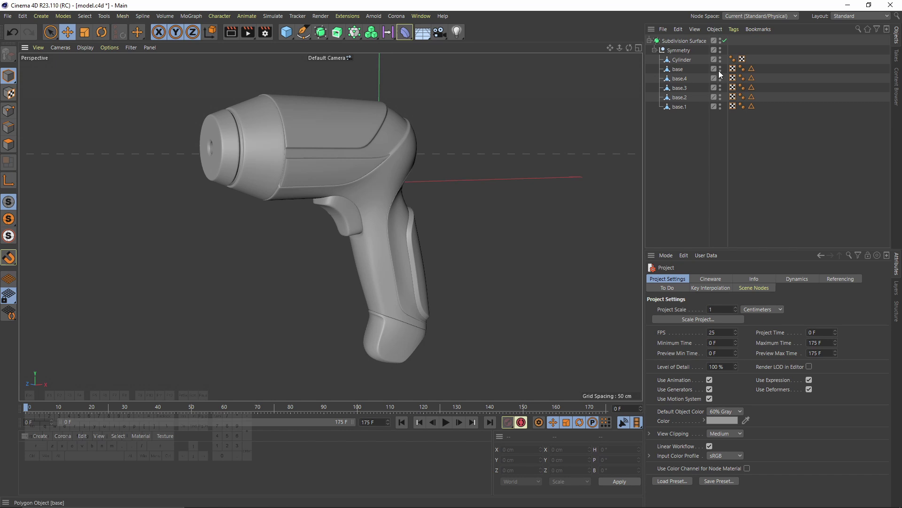
Rename the Cylinder object to metal and the base.4 object to botom
{"action": "left_click", "coordinate": [681, 60]}
{"action": "left_click", "coordinate": [680, 78]}
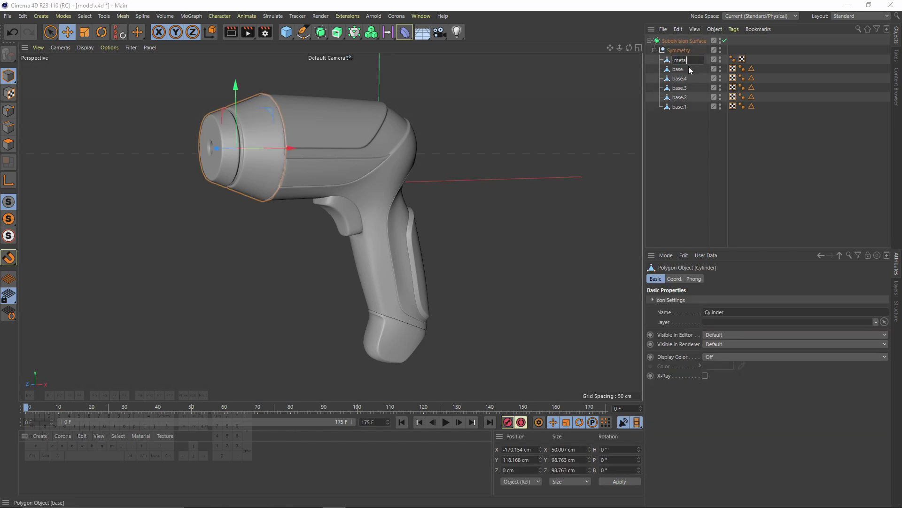
{"action": "double_click", "coordinate": [680, 80]}
{"action": "type", "text": "botom"}
{"action": "key", "text": "Return"}
Rename the base.3 object to trigger
{"action": "left_click", "coordinate": [681, 90]}
{"action": "double_click", "coordinate": [680, 89]}
{"action": "type", "text": "trigger"}
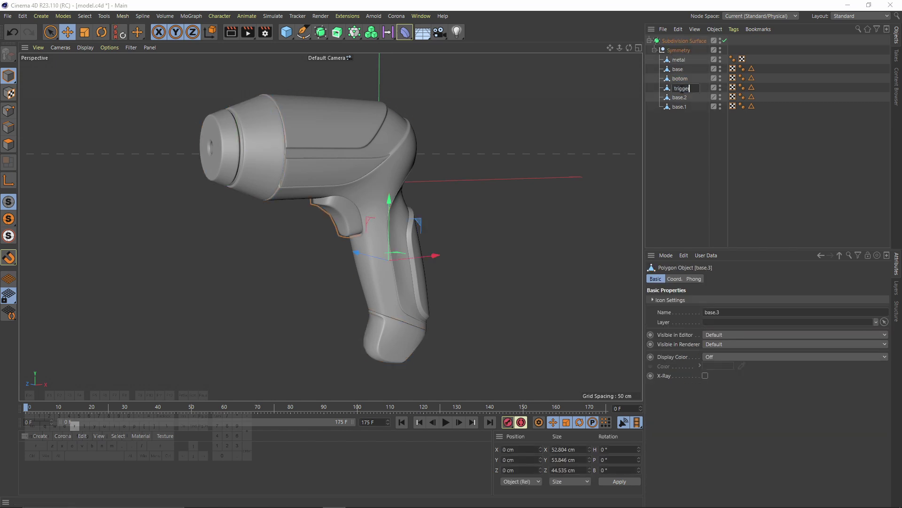
{"action": "key", "text": "Return"}
Rename the base.2 object to part and the base.1 object to back
{"action": "left_click", "coordinate": [682, 98]}
{"action": "double_click", "coordinate": [679, 97]}
{"action": "type", "text": "part"}
{"action": "key", "text": "Return"}
{"action": "double_click", "coordinate": [678, 107]}
{"action": "type", "text": "back"}
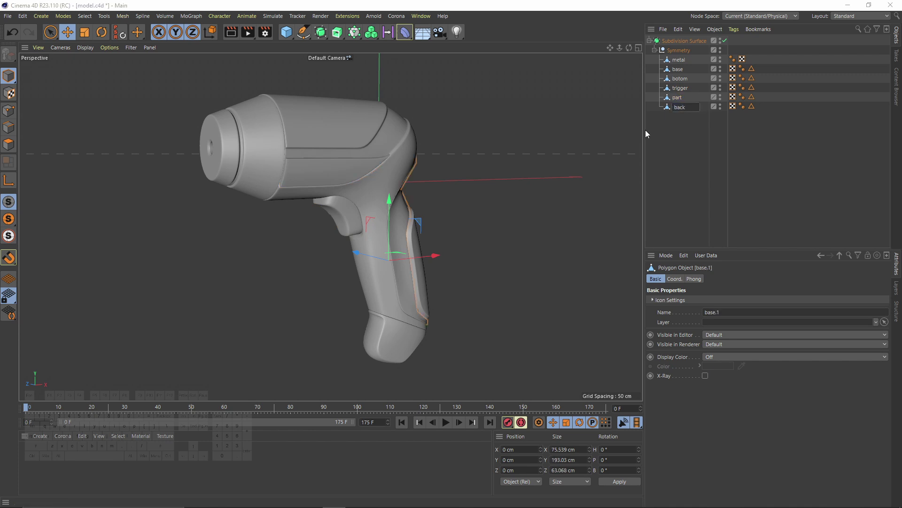
{"action": "key", "text": "Return"}
Delete the polygon selection tags from the base, botom, trigger, part and back objects
{"action": "left_click_drag", "start_coordinate": [763, 134], "coordinate": [749, 61]}
{"action": "key", "text": "Delete"}
{"action": "left_click", "coordinate": [776, 123]}
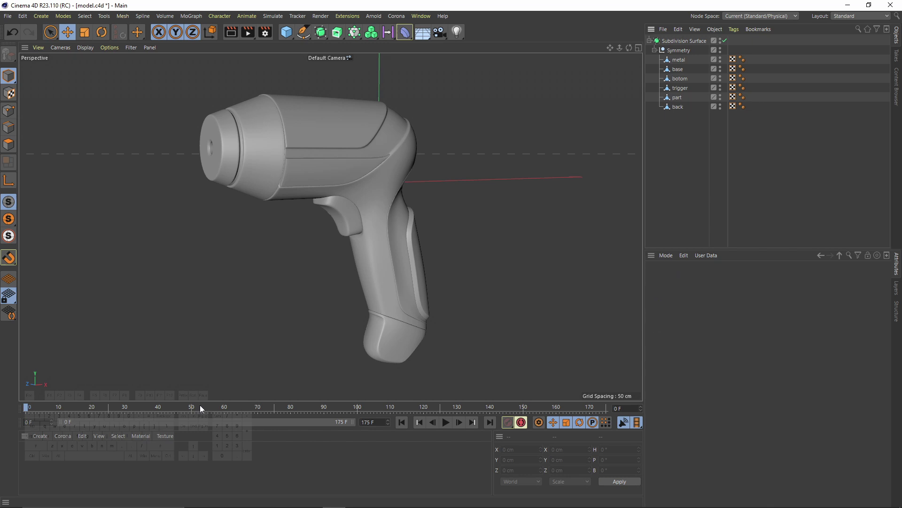
Create a new material and disable the Default Specular layer in its Reflectance channel
{"action": "double_click", "coordinate": [42, 464]}
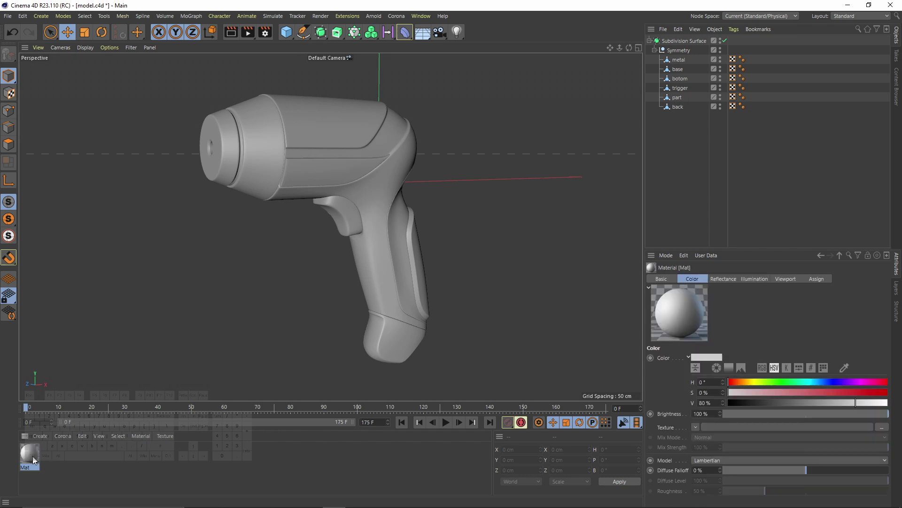
{"action": "double_click", "coordinate": [39, 451]}
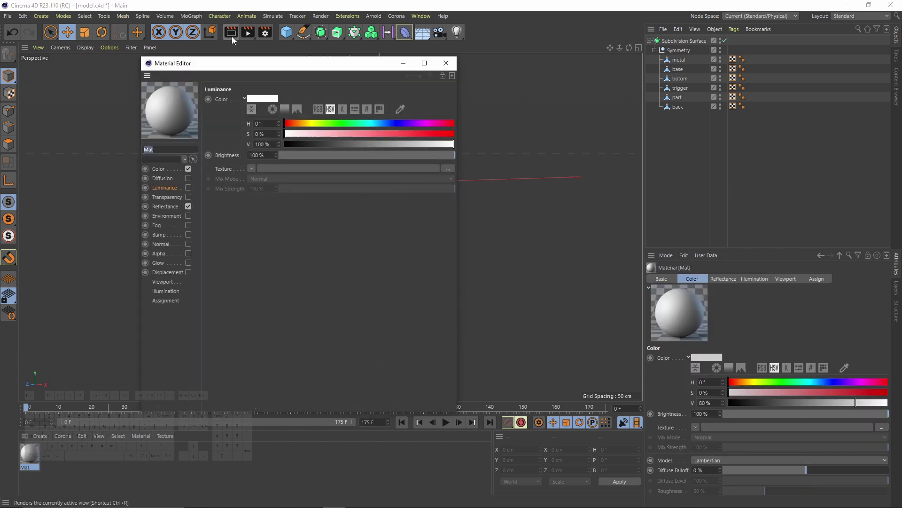
{"action": "left_click_drag", "start_coordinate": [267, 77], "coordinate": [482, 105]}
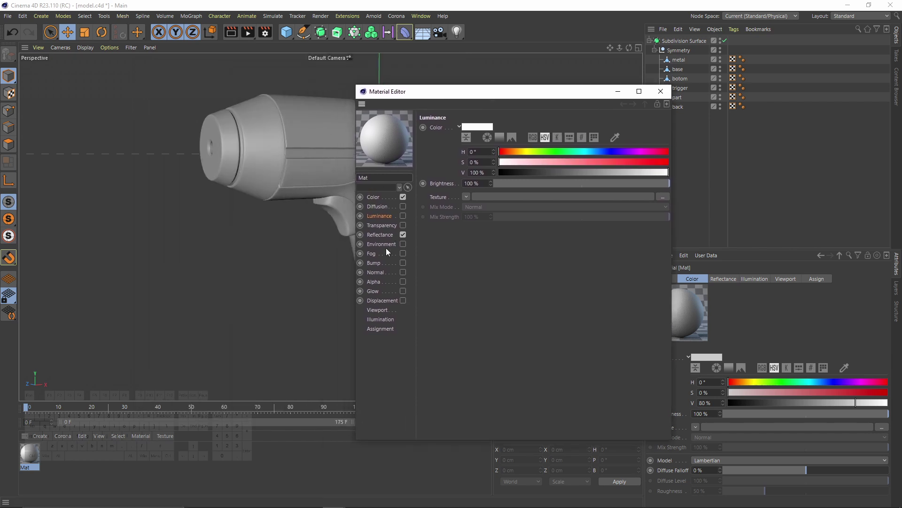
{"action": "left_click", "coordinate": [381, 234]}
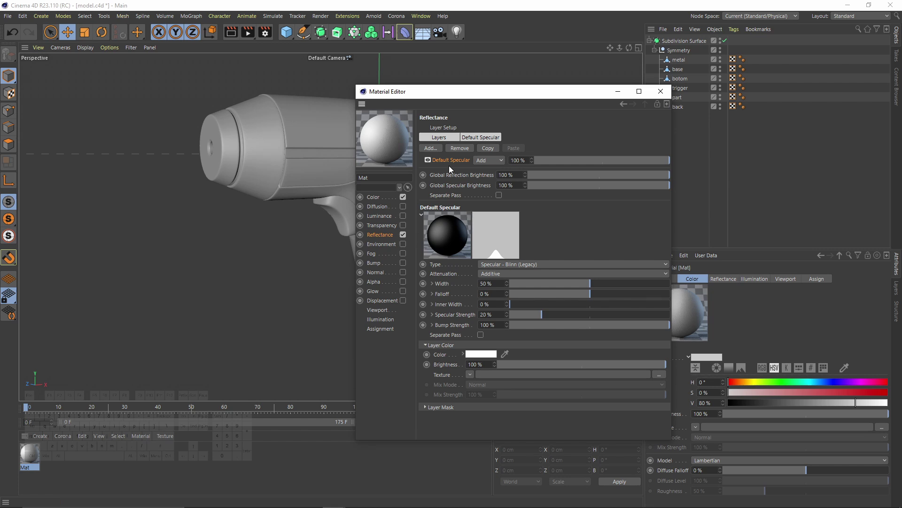
{"action": "left_click", "coordinate": [428, 160]}
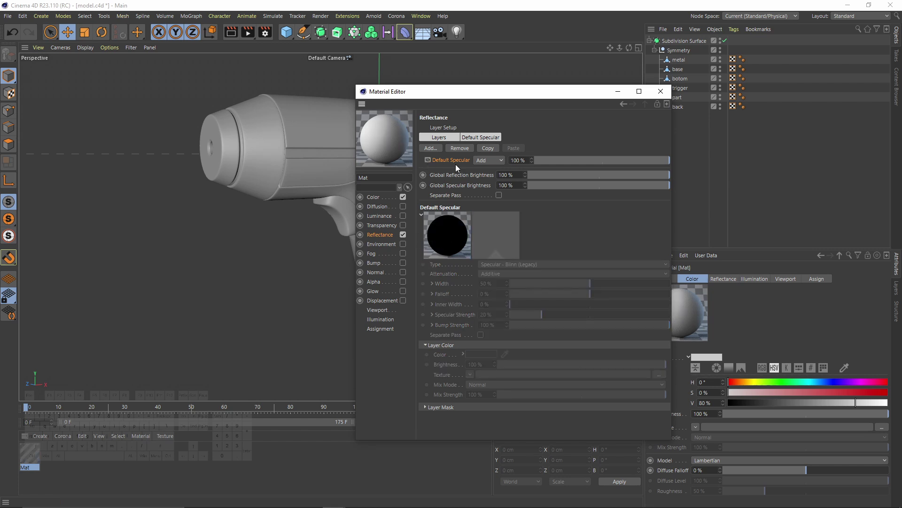
Add a GGX reflectance layer to the material and set its layer Fresnel to Dielectric
{"action": "left_click", "coordinate": [427, 149]}
{"action": "left_click", "coordinate": [465, 163]}
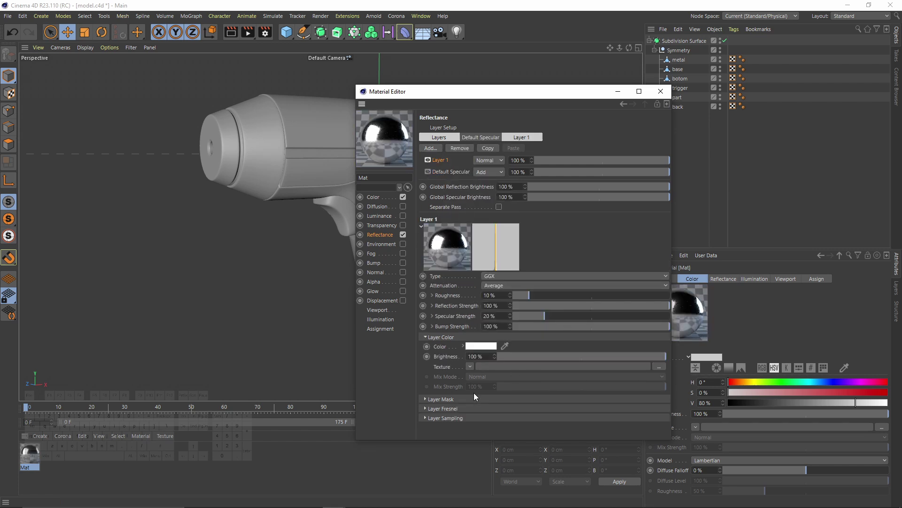
{"action": "left_click", "coordinate": [447, 410]}
{"action": "scroll", "coordinate": [474, 391], "scroll_direction": "down", "scroll_amount": 2}
{"action": "left_click", "coordinate": [480, 374]}
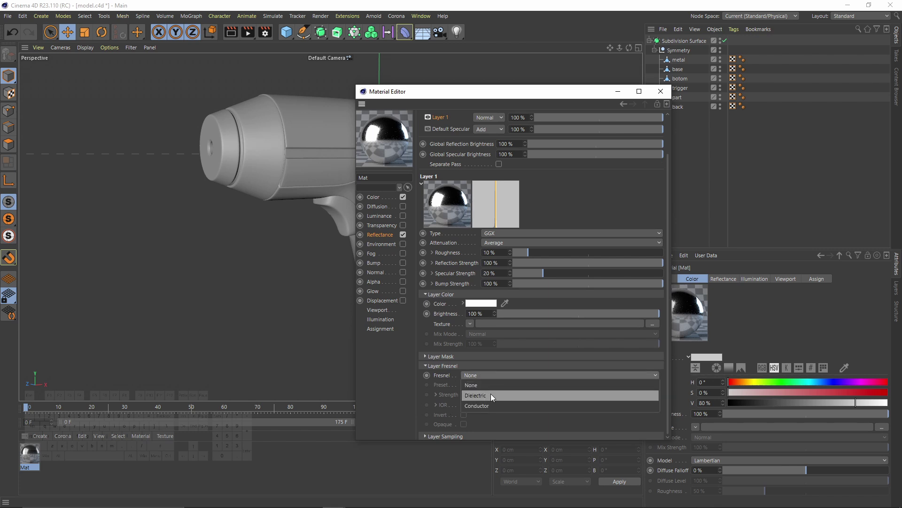
{"action": "left_click", "coordinate": [491, 395]}
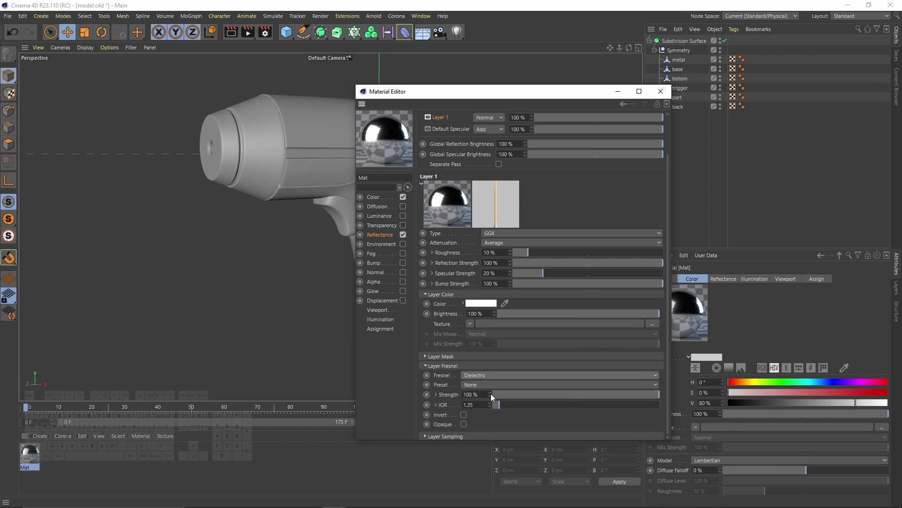
{"action": "left_click", "coordinate": [661, 91]}
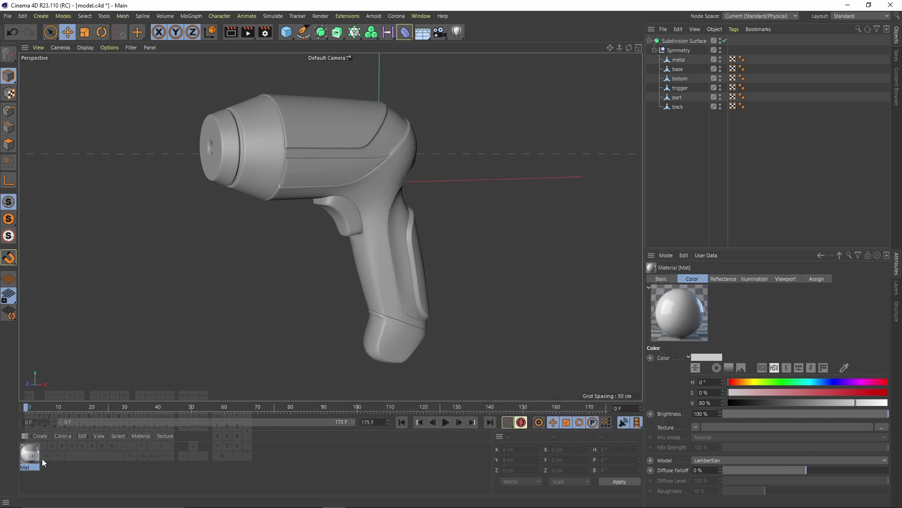
Duplicate the white material and darken the copy's color to a V value of about 1%
{"action": "left_click_drag", "start_coordinate": [24, 453], "coordinate": [63, 454], "text": "ctrl"}
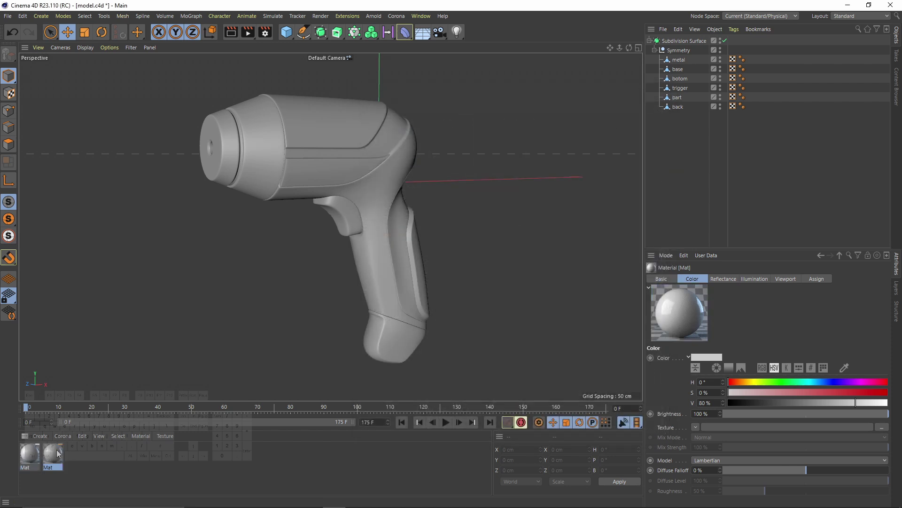
{"action": "double_click", "coordinate": [58, 452]}
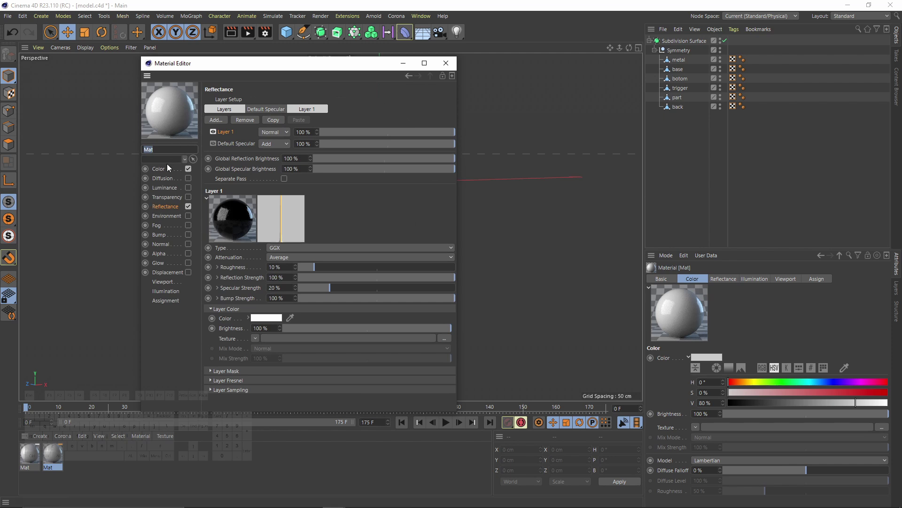
{"action": "left_click", "coordinate": [159, 169]}
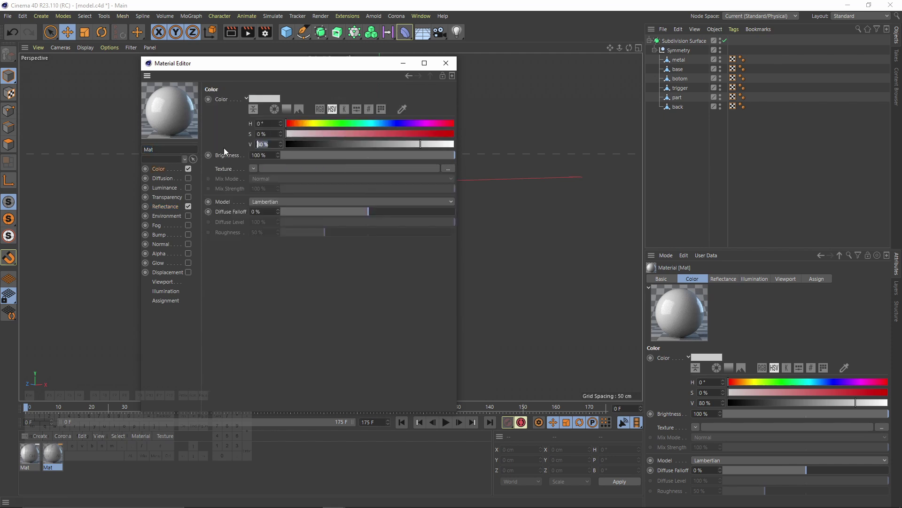
{"action": "left_click", "coordinate": [290, 144]}
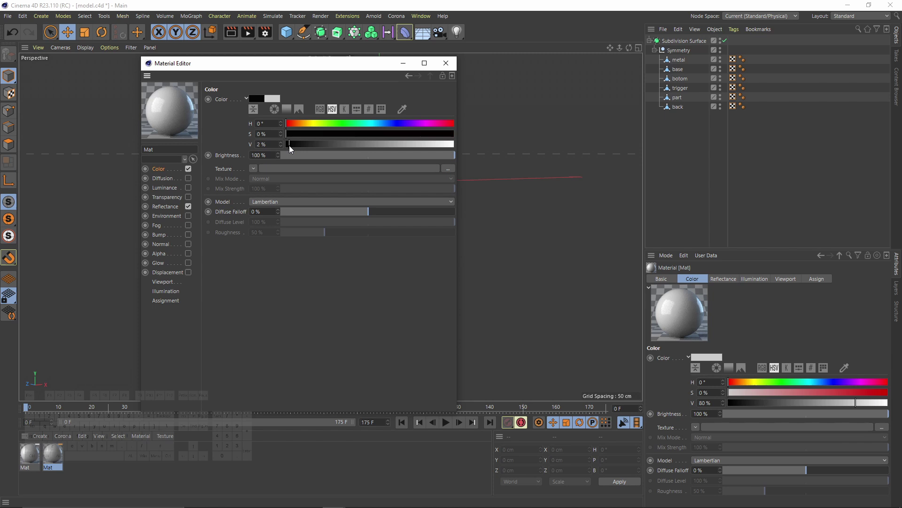
Set the black material's reflectance layer roughness to 60%
{"action": "left_click", "coordinate": [177, 206]}
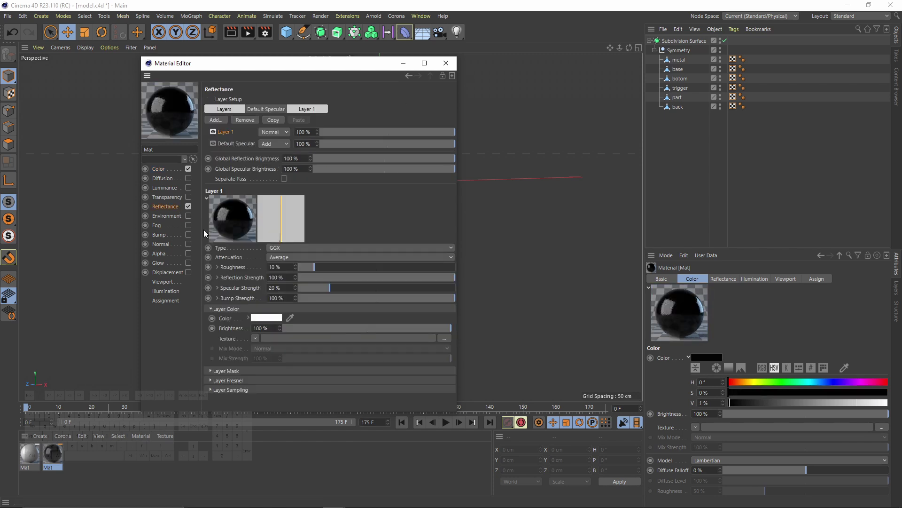
{"action": "left_click_drag", "start_coordinate": [252, 260], "coordinate": [233, 258]}
{"action": "type", "text": "60"}
{"action": "key", "text": "Return"}
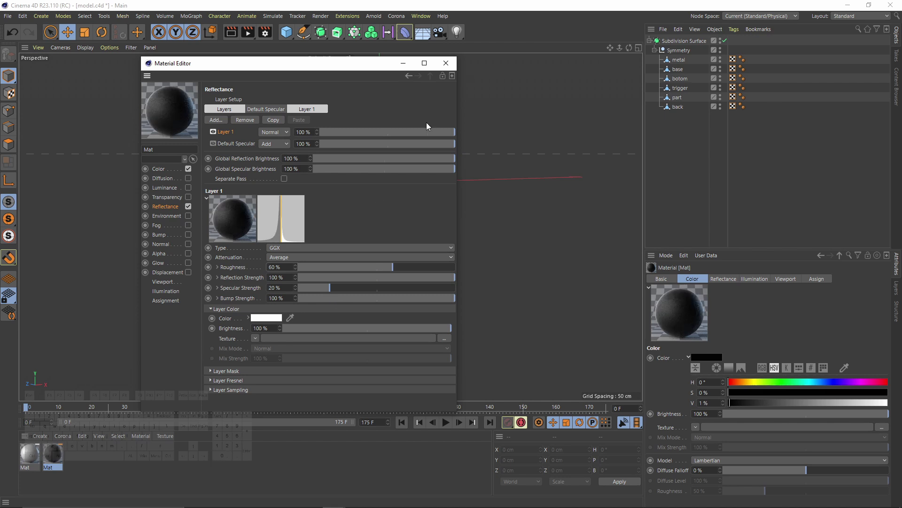
{"action": "left_click", "coordinate": [445, 61]}
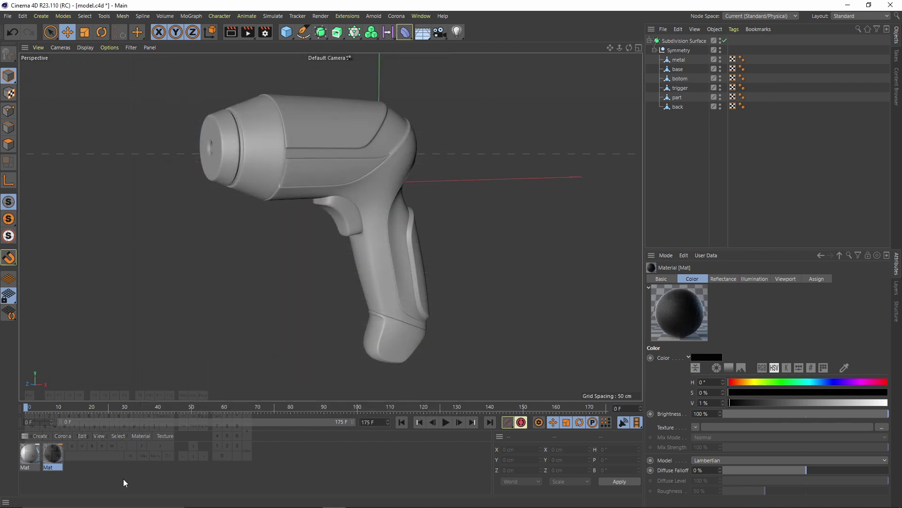
Duplicate the black material and set the copy's reflectance layer roughness to 20%
{"action": "left_click", "coordinate": [123, 478]}
{"action": "left_click", "coordinate": [62, 460]}
{"action": "left_click_drag", "start_coordinate": [60, 452], "coordinate": [83, 454], "text": "ctrl"}
{"action": "double_click", "coordinate": [83, 453]}
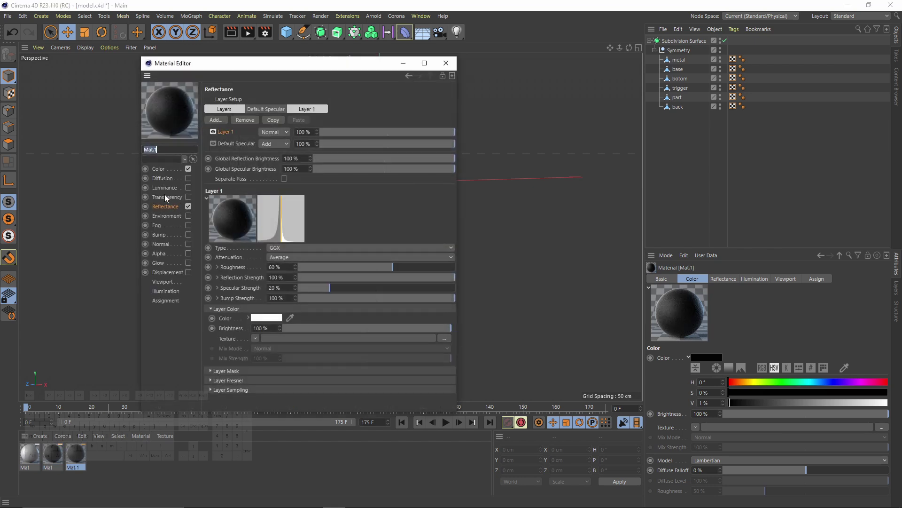
{"action": "left_click", "coordinate": [160, 169]}
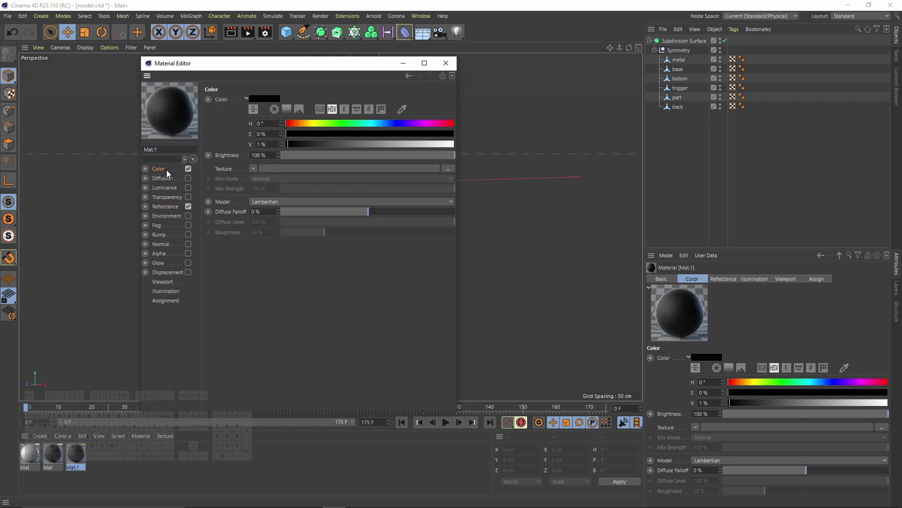
{"action": "left_click", "coordinate": [165, 207]}
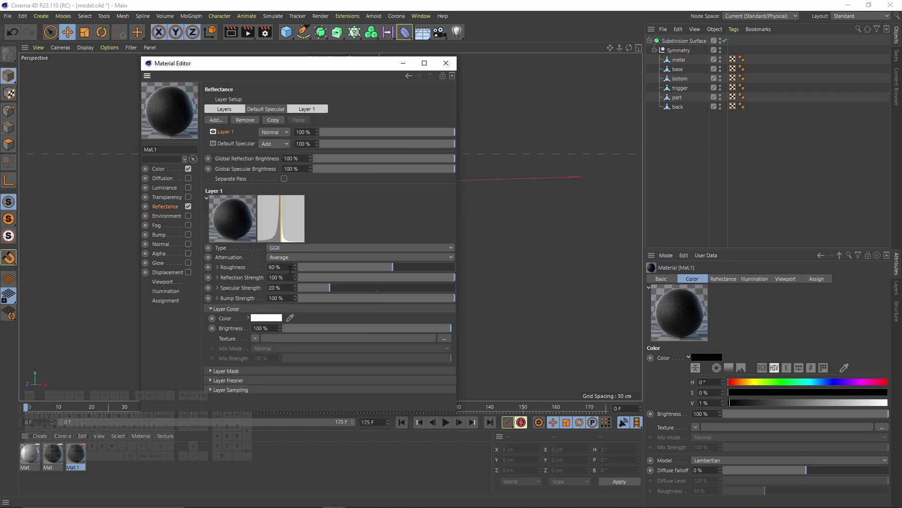
{"action": "type", "text": "20"}
{"action": "key", "text": "Return"}
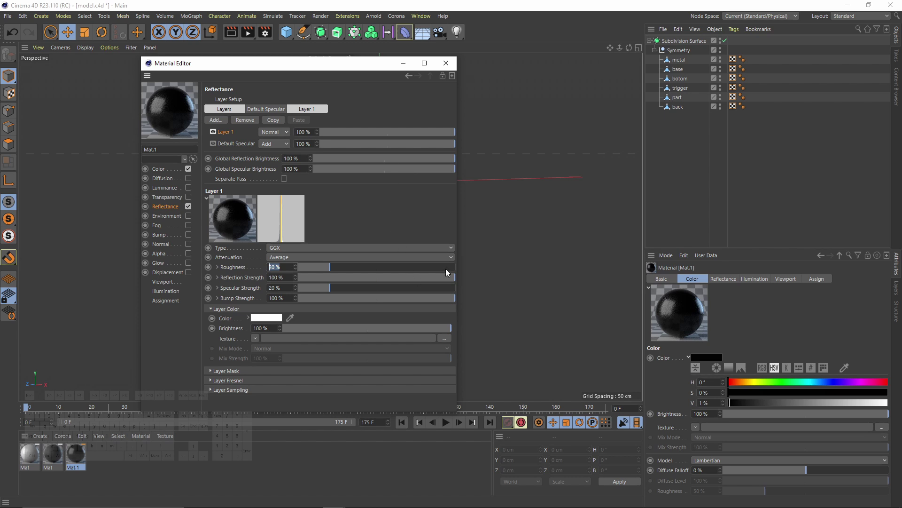
Set the Layer Fresnel IOR of the third material to 8 for a metallic look
{"action": "left_click", "coordinate": [228, 380]}
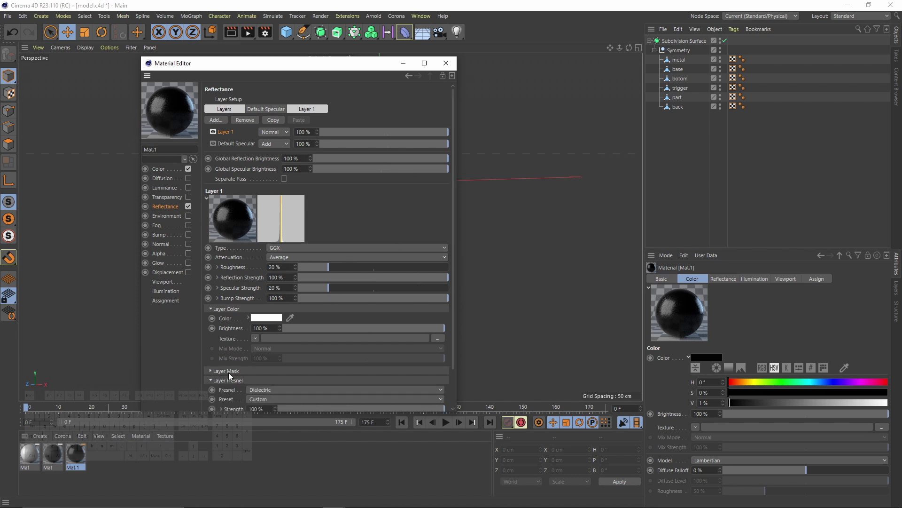
{"action": "scroll", "coordinate": [252, 382], "scroll_direction": "down", "scroll_amount": 3}
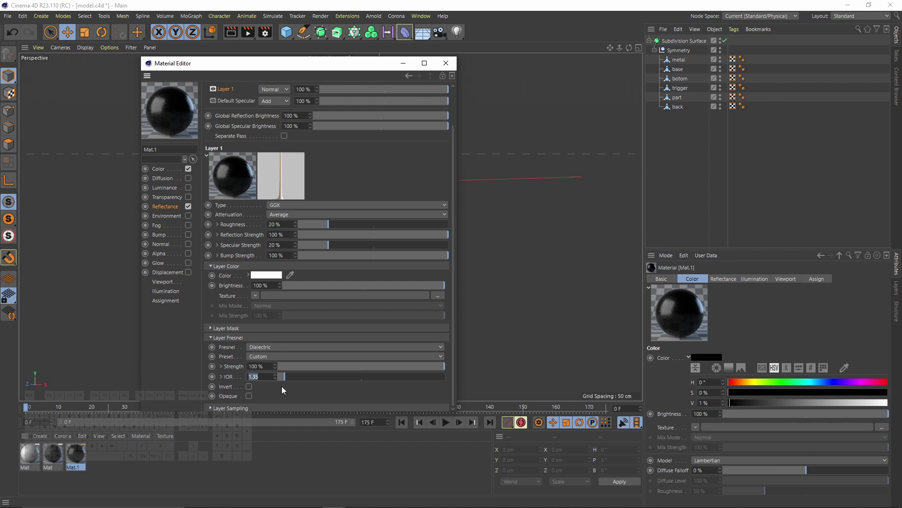
{"action": "type", "text": "8"}
{"action": "key", "text": "Return"}
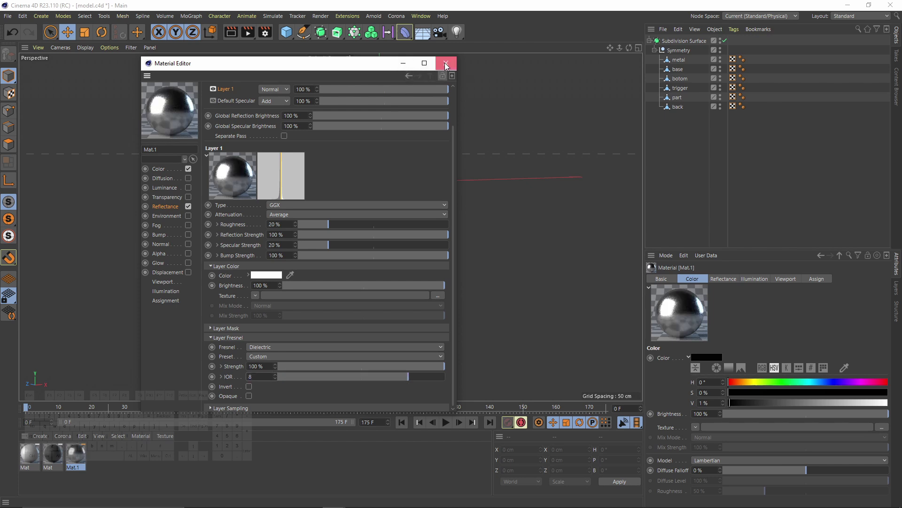
{"action": "left_click", "coordinate": [445, 63]}
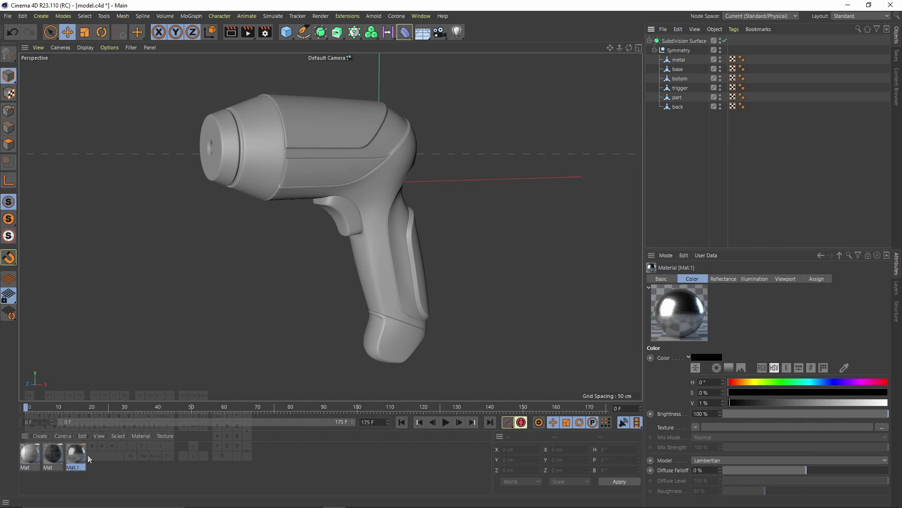
Apply the metallic Mat.1 to metal, the white material to base and part, and the black material to botom, trigger and back
{"action": "left_click_drag", "start_coordinate": [677, 60], "coordinate": [689, 69]}
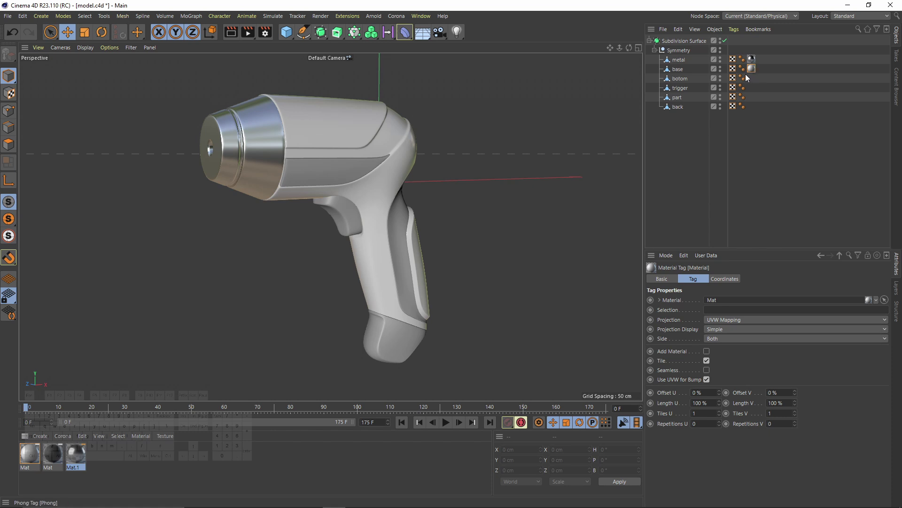
{"action": "left_click_drag", "start_coordinate": [753, 98], "coordinate": [753, 98], "text": "ctrl"}
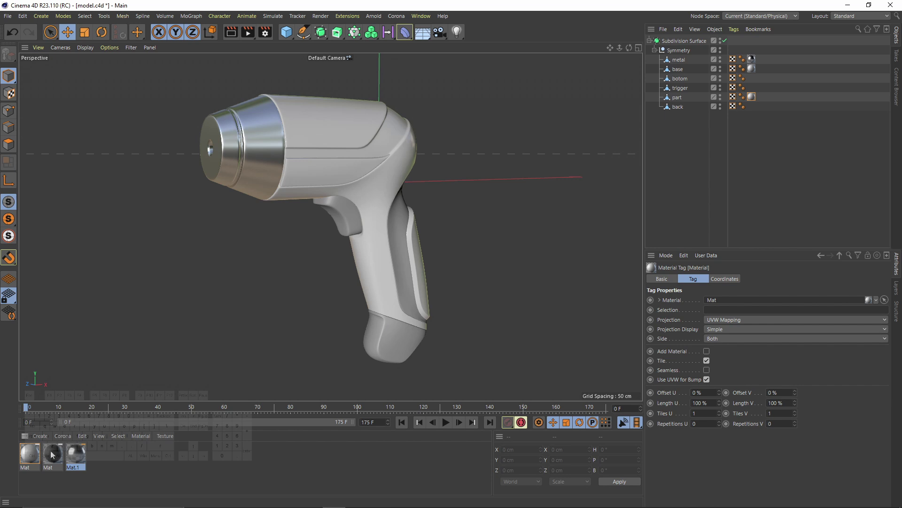
{"action": "left_click_drag", "start_coordinate": [682, 80], "coordinate": [682, 79]}
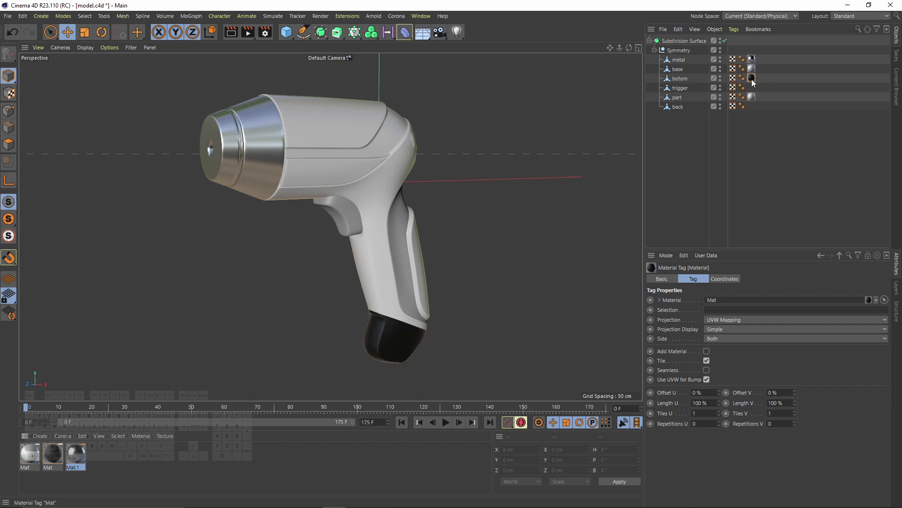
{"action": "left_click_drag", "start_coordinate": [751, 78], "coordinate": [757, 105], "text": "ctrl"}
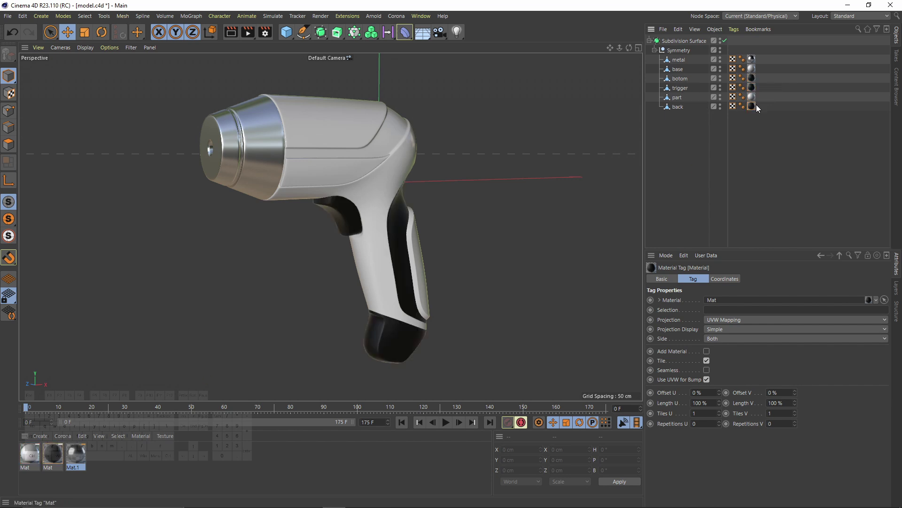
Switch from the perspective view to a full-size Front view of the model over its reference sketch
{"action": "left_click_drag", "start_coordinate": [433, 179], "coordinate": [381, 185], "text": "alt"}
{"action": "middle_click", "coordinate": [382, 185]}
{"action": "middle_click", "coordinate": [465, 258]}
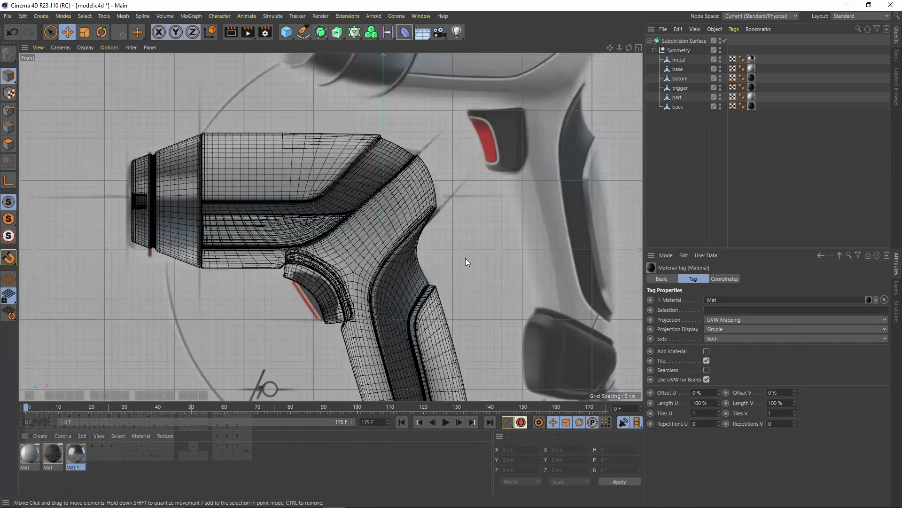
Check the reference sketch's stripe, then edit the base object in polygon mode with the Subdivision Surface turned off
{"action": "scroll", "coordinate": [461, 233], "scroll_direction": "down", "scroll_amount": 3}
{"action": "middle_click_drag", "start_coordinate": [498, 99], "coordinate": [478, 155], "text": "alt"}
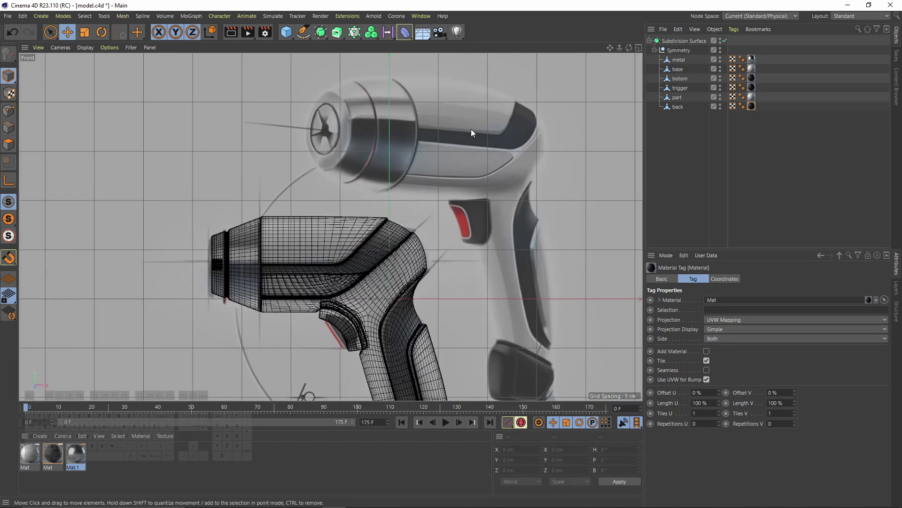
{"action": "middle_click", "coordinate": [472, 166]}
{"action": "middle_click", "coordinate": [310, 129]}
{"action": "right_click_drag", "start_coordinate": [356, 136], "coordinate": [436, 138], "text": "alt"}
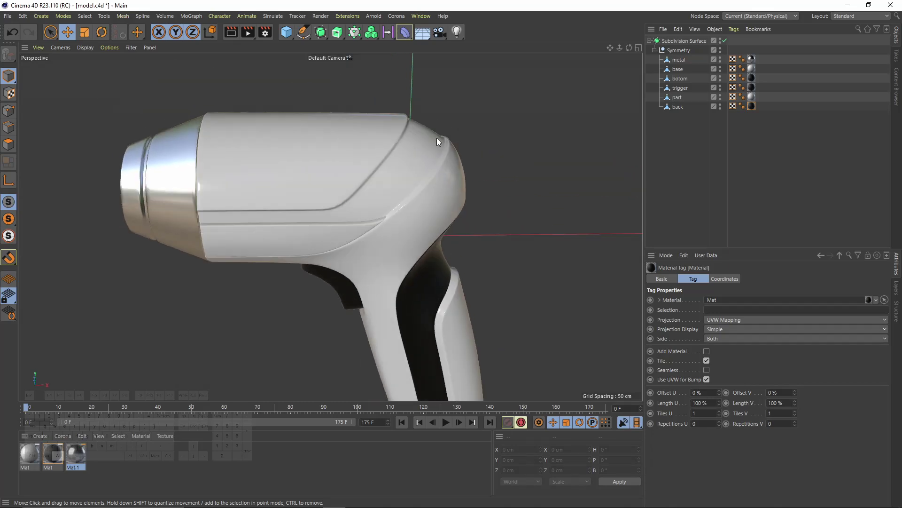
{"action": "left_click_drag", "start_coordinate": [390, 206], "coordinate": [432, 187], "text": "alt"}
{"action": "left_click", "coordinate": [679, 59]}
{"action": "left_click", "coordinate": [679, 69]}
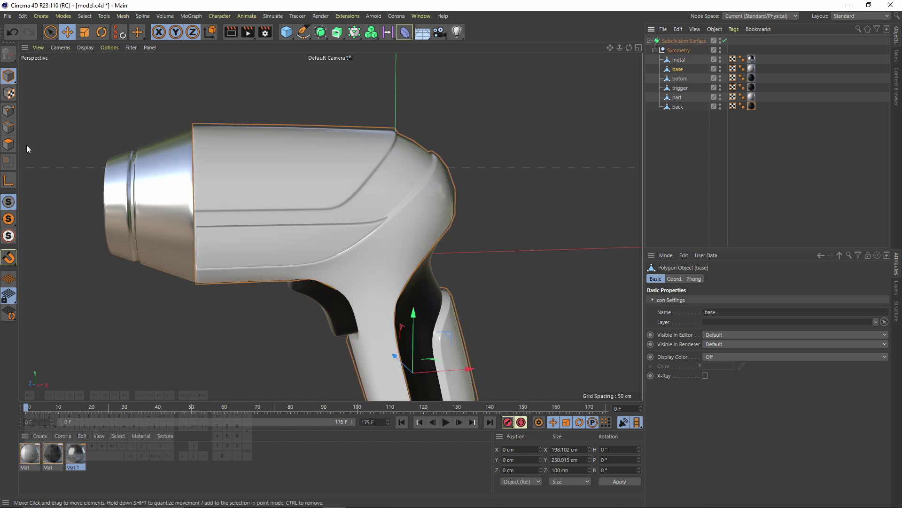
{"action": "left_click", "coordinate": [8, 145]}
{"action": "key", "text": "q"}
Loop-select the narrow polygons bordering the diagonal stripe on the base object
{"action": "key", "text": "v"}
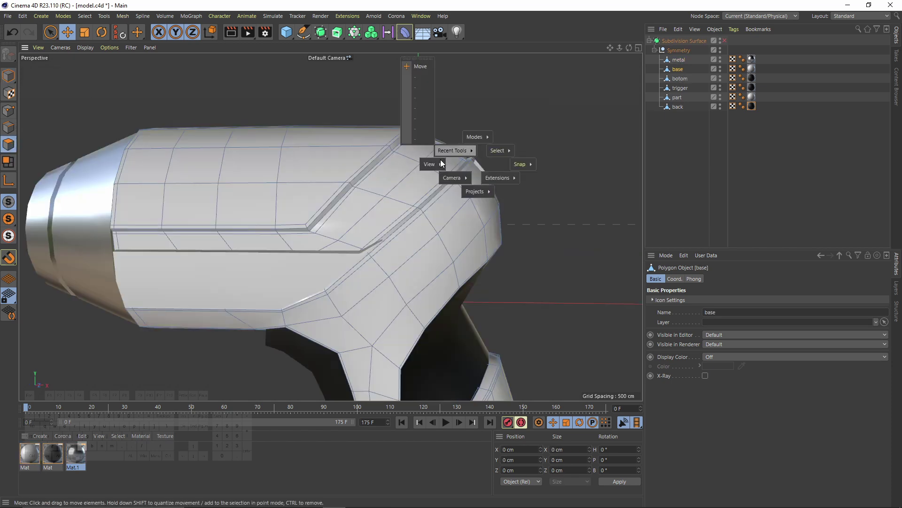
{"action": "mouse_move", "coordinate": [495, 150]}
{"action": "left_click", "coordinate": [422, 210]}
{"action": "scroll", "coordinate": [358, 188], "scroll_direction": "up", "scroll_amount": 6}
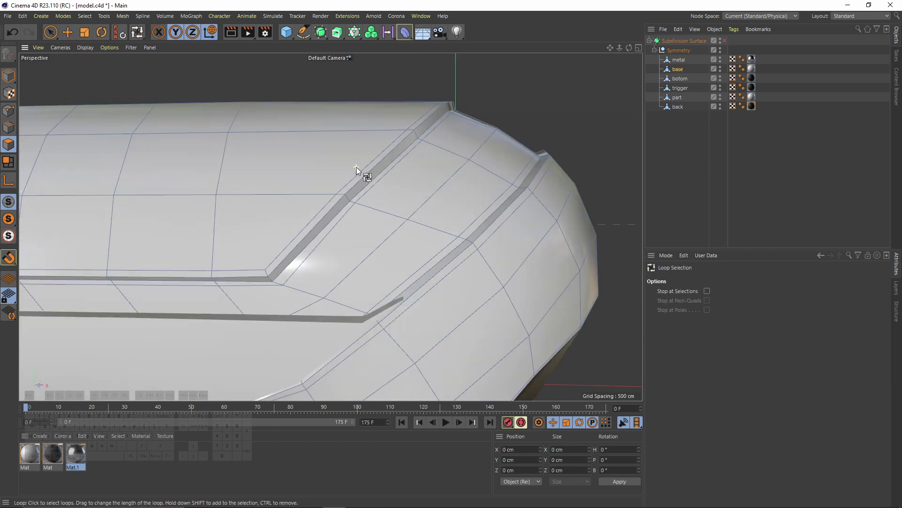
{"action": "left_click_drag", "start_coordinate": [449, 168], "coordinate": [486, 164], "text": "alt"}
{"action": "left_click", "coordinate": [509, 185], "text": "shift"}
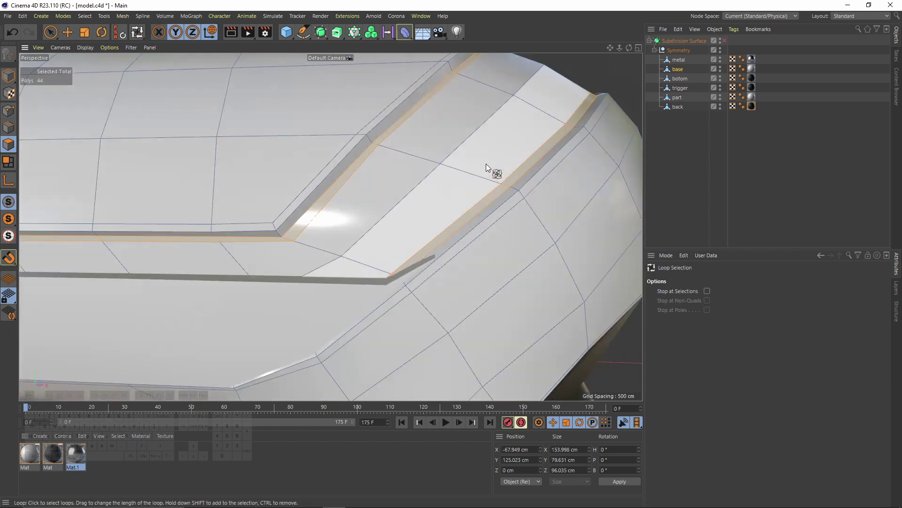
Fill the selection across the stripe inside the loop and apply the black material to those polygons
{"action": "left_click", "coordinate": [85, 16]}
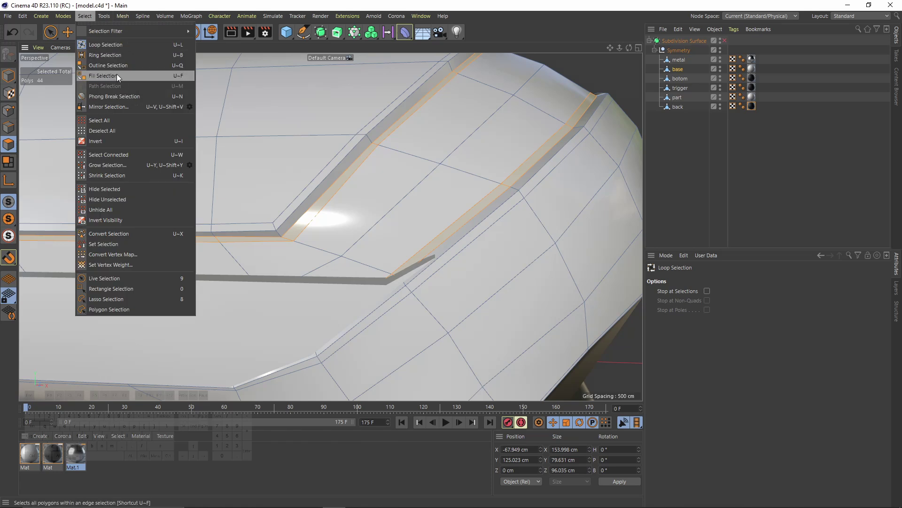
{"action": "left_click", "coordinate": [116, 75]}
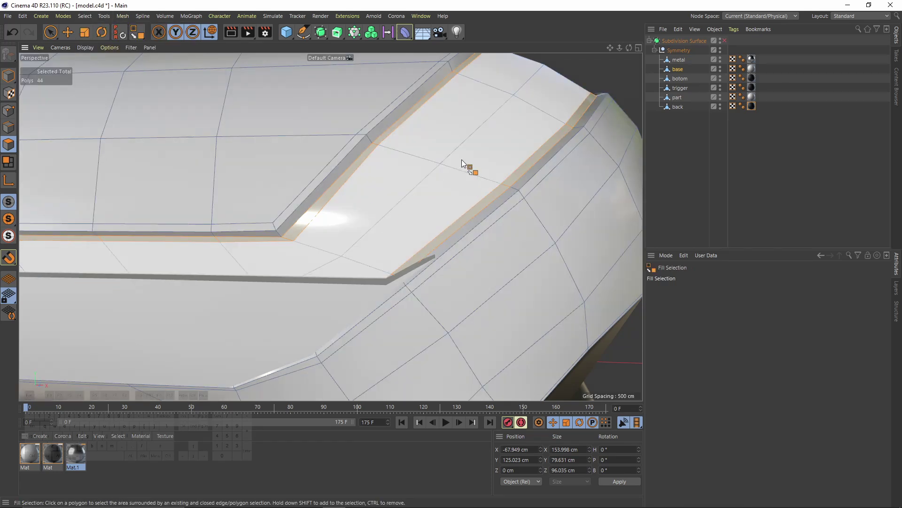
{"action": "scroll", "coordinate": [471, 159], "scroll_direction": "down", "scroll_amount": 5}
{"action": "left_click", "coordinate": [376, 165], "text": "shift"}
{"action": "right_click", "coordinate": [55, 454]}
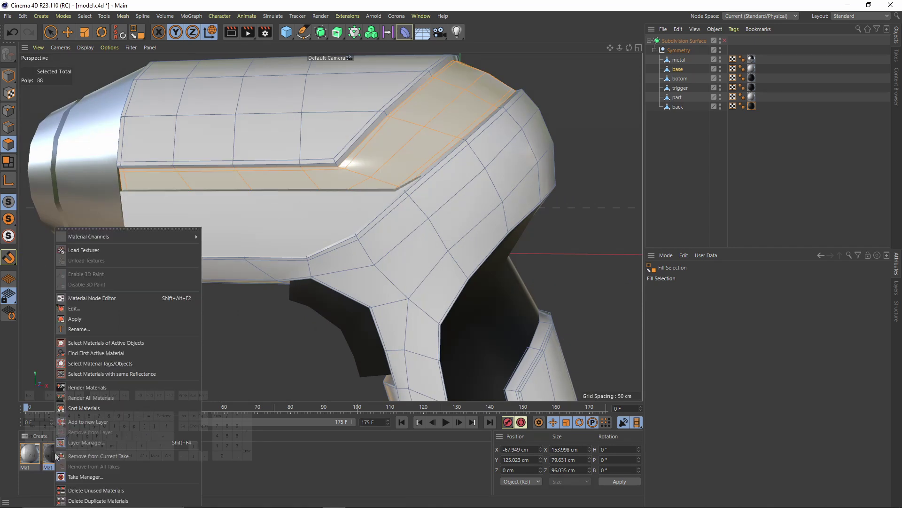
{"action": "left_click", "coordinate": [76, 319]}
{"action": "scroll", "coordinate": [379, 190], "scroll_direction": "down", "scroll_amount": 5}
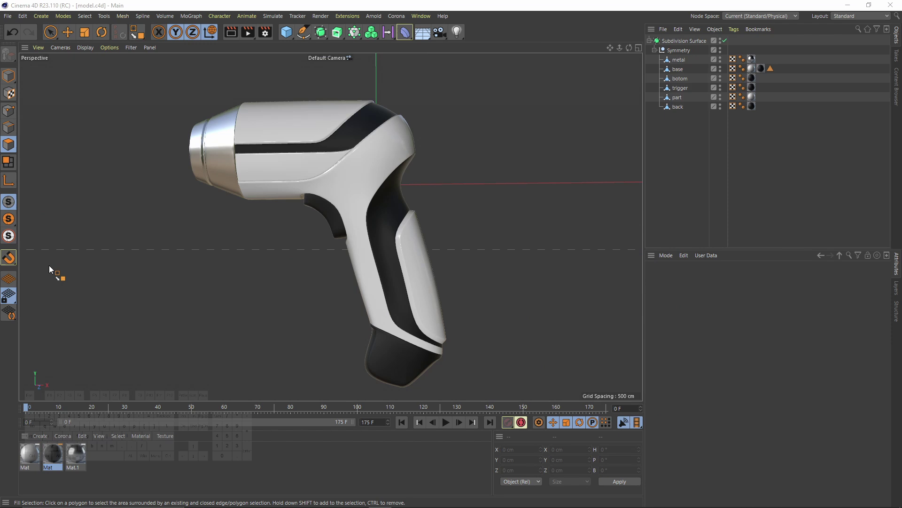
Add a Sky object to the scene and create a new material, opening it for editing
{"action": "left_click", "coordinate": [422, 32]}
{"action": "left_click", "coordinate": [469, 60]}
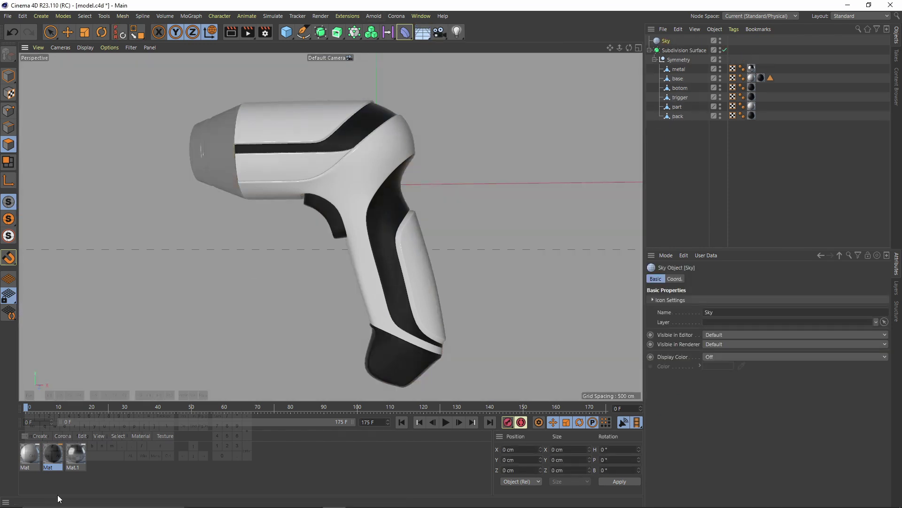
{"action": "double_click", "coordinate": [111, 469]}
{"action": "double_click", "coordinate": [27, 452]}
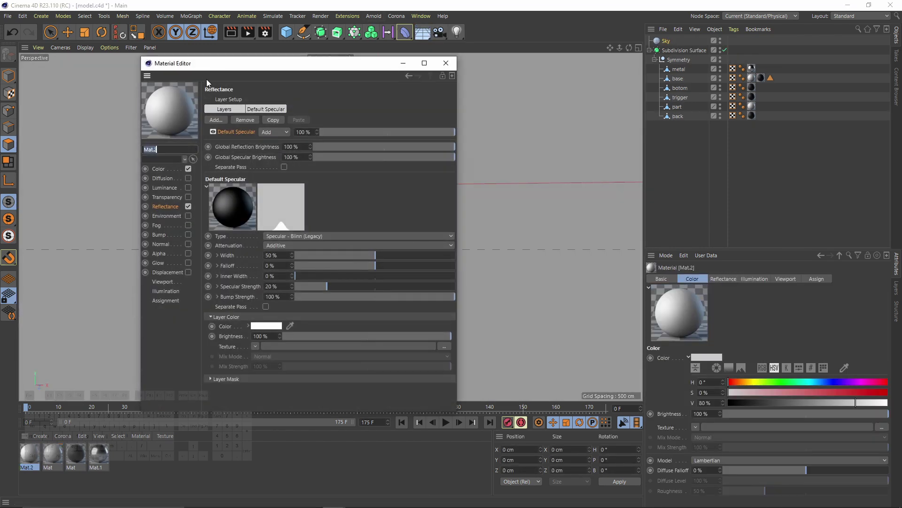
Make Mat.2 luminance-only, without Color or Reflectance, set its luminance color to black, and apply it to the Sky
{"action": "left_click_drag", "start_coordinate": [223, 72], "coordinate": [407, 99]}
{"action": "left_click", "coordinate": [372, 196]}
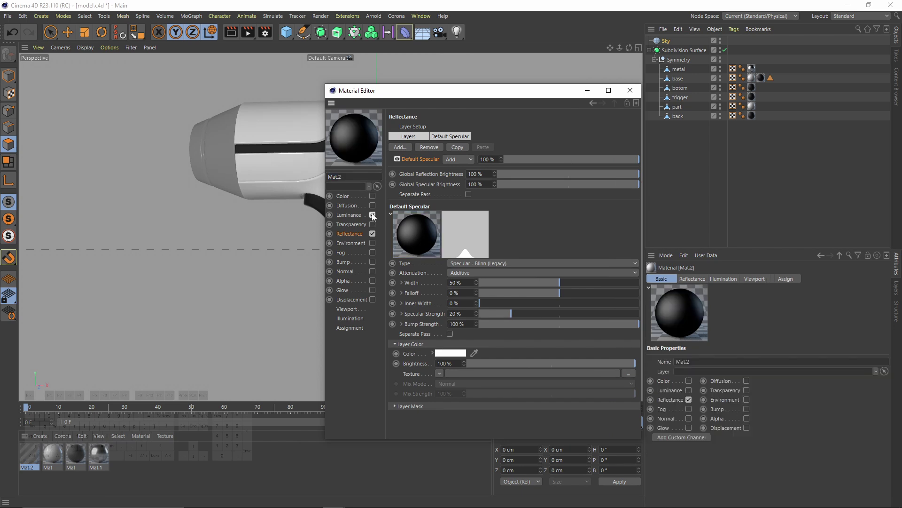
{"action": "left_click", "coordinate": [372, 215]}
{"action": "left_click", "coordinate": [373, 234]}
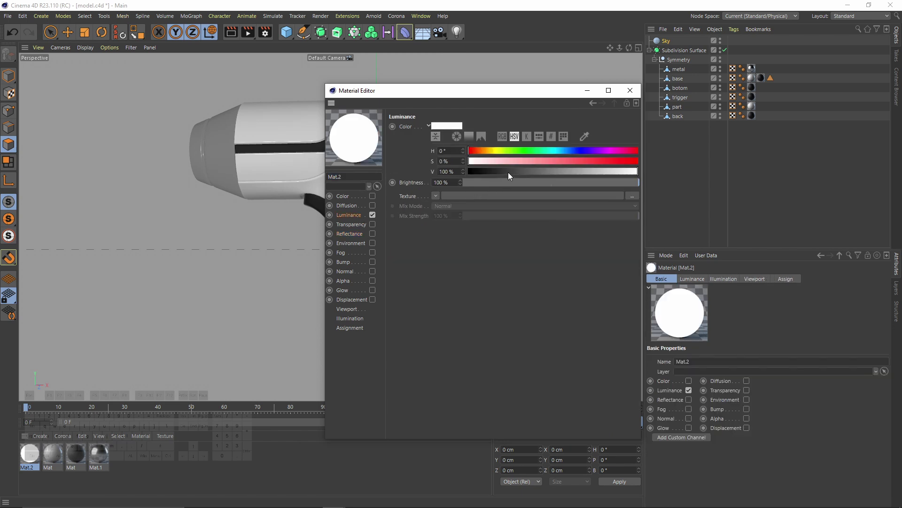
{"action": "left_click_drag", "start_coordinate": [509, 172], "coordinate": [317, 179]}
{"action": "left_click", "coordinate": [630, 89]}
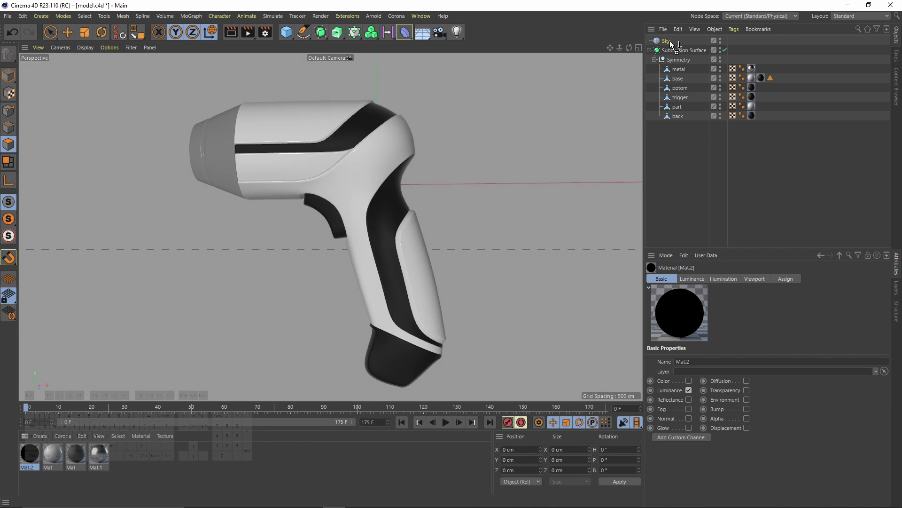
{"action": "left_click_drag", "start_coordinate": [670, 44], "coordinate": [668, 41]}
Add an area light and place it beyond the back of the tool on the +X side, turned to face the model
{"action": "middle_click_drag", "start_coordinate": [421, 240], "coordinate": [368, 226], "text": "alt"}
{"action": "left_click_drag", "start_coordinate": [369, 226], "coordinate": [411, 242], "text": "alt"}
{"action": "right_click_drag", "start_coordinate": [411, 242], "coordinate": [389, 214], "text": "alt"}
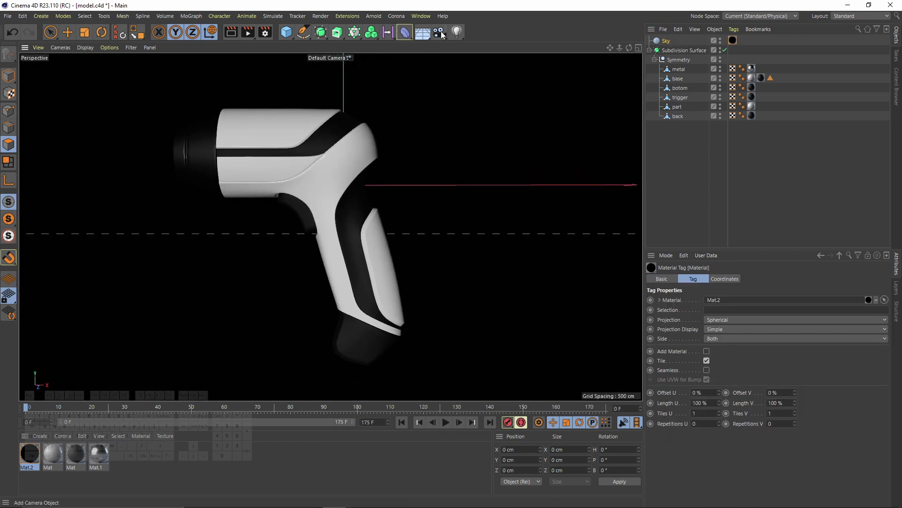
{"action": "left_click", "coordinate": [457, 32]}
{"action": "left_click", "coordinate": [558, 93]}
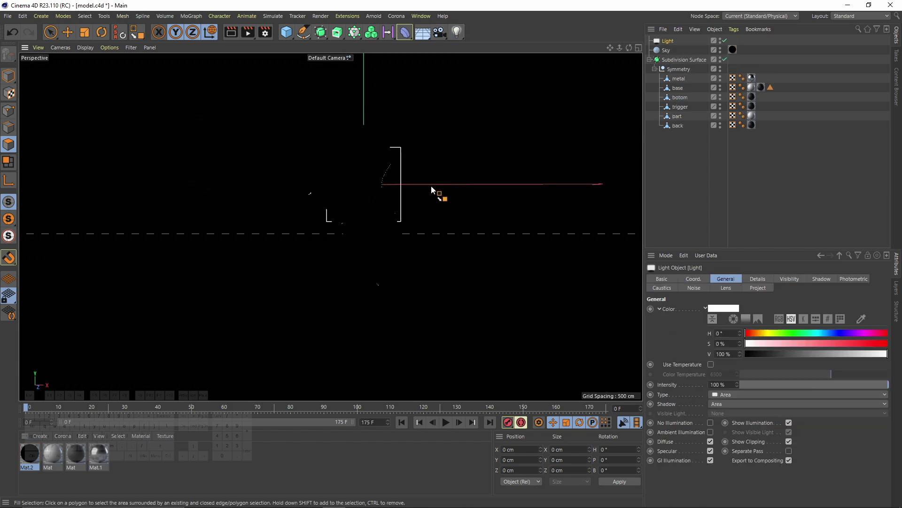
{"action": "key", "text": "e"}
{"action": "left_click_drag", "start_coordinate": [417, 187], "coordinate": [392, 248], "text": "alt"}
{"action": "key", "text": "r"}
{"action": "left_click_drag", "start_coordinate": [385, 187], "coordinate": [593, 188]}
{"action": "scroll", "coordinate": [532, 195], "scroll_direction": "down", "scroll_amount": 3}
Enlarge the area light behind the tool
{"action": "key", "text": "t"}
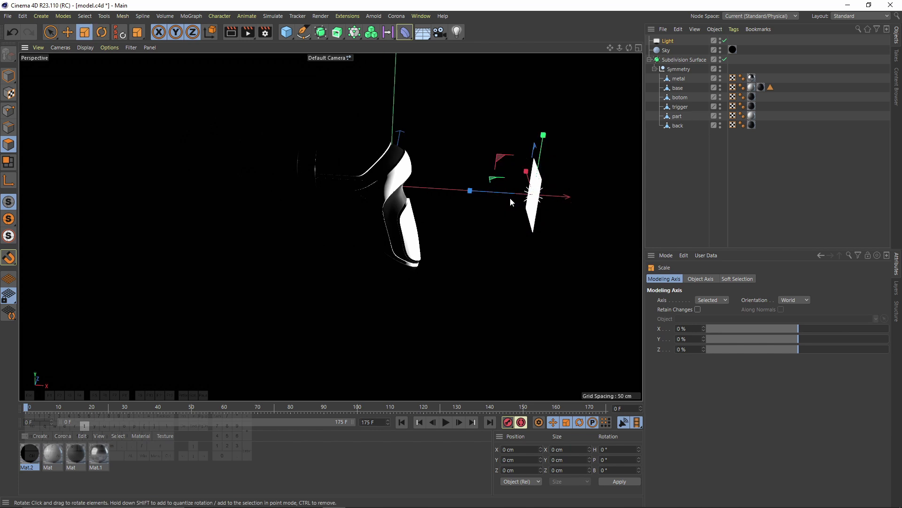
{"action": "left_click_drag", "start_coordinate": [511, 201], "coordinate": [504, 203], "text": "alt"}
{"action": "middle_click_drag", "start_coordinate": [503, 203], "coordinate": [428, 266], "text": "alt"}
{"action": "left_click_drag", "start_coordinate": [493, 297], "coordinate": [621, 299]}
Duplicate the area light and place the copy diagonally in front of the nozzle side, rotated to face the model
{"action": "key", "text": "e"}
{"action": "left_click_drag", "start_coordinate": [391, 202], "coordinate": [51, 247], "text": "alt"}
{"action": "key", "text": "r"}
{"action": "key", "text": "e"}
{"action": "left_click_drag", "start_coordinate": [158, 263], "coordinate": [223, 323]}
{"action": "middle_click_drag", "start_coordinate": [237, 280], "coordinate": [235, 246], "text": "alt"}
{"action": "left_click_drag", "start_coordinate": [235, 247], "coordinate": [162, 273]}
{"action": "left_click_drag", "start_coordinate": [111, 246], "coordinate": [106, 217]}
{"action": "left_click_drag", "start_coordinate": [226, 263], "coordinate": [254, 188], "text": "alt"}
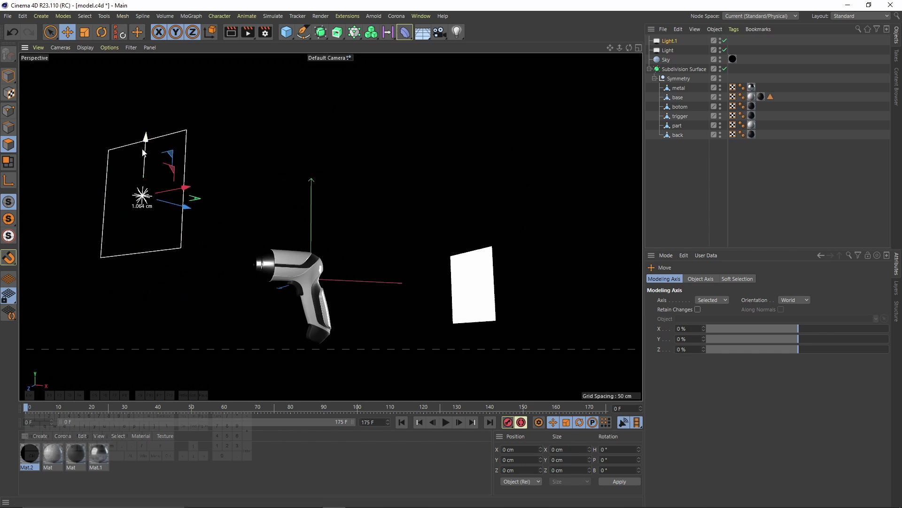
{"action": "left_click_drag", "start_coordinate": [144, 149], "coordinate": [133, 222]}
{"action": "left_click_drag", "start_coordinate": [329, 226], "coordinate": [190, 293], "text": "alt"}
Duplicate Light.1, move the copy beside the model in the Top view, lay it flat and set its heading to 0°
{"action": "left_click_drag", "start_coordinate": [207, 240], "coordinate": [296, 219], "text": "ctrl"}
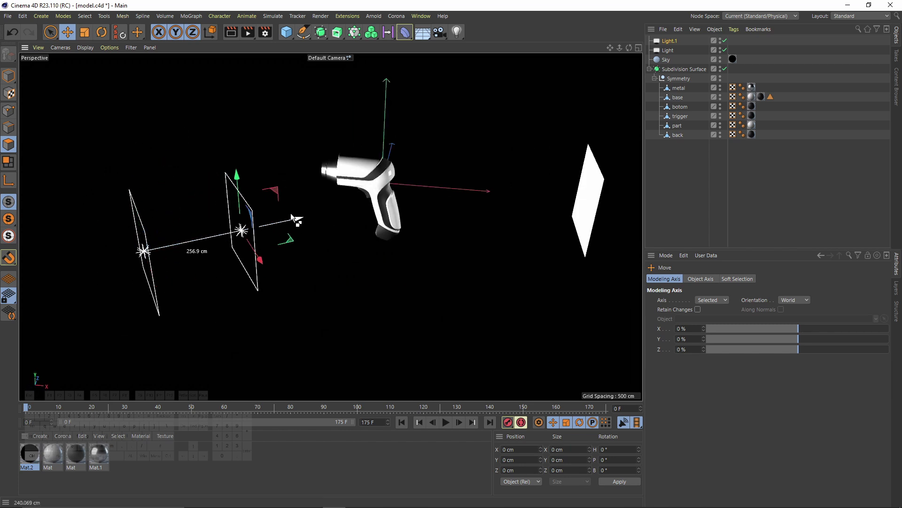
{"action": "middle_click", "coordinate": [296, 219]}
{"action": "middle_click", "coordinate": [414, 227]}
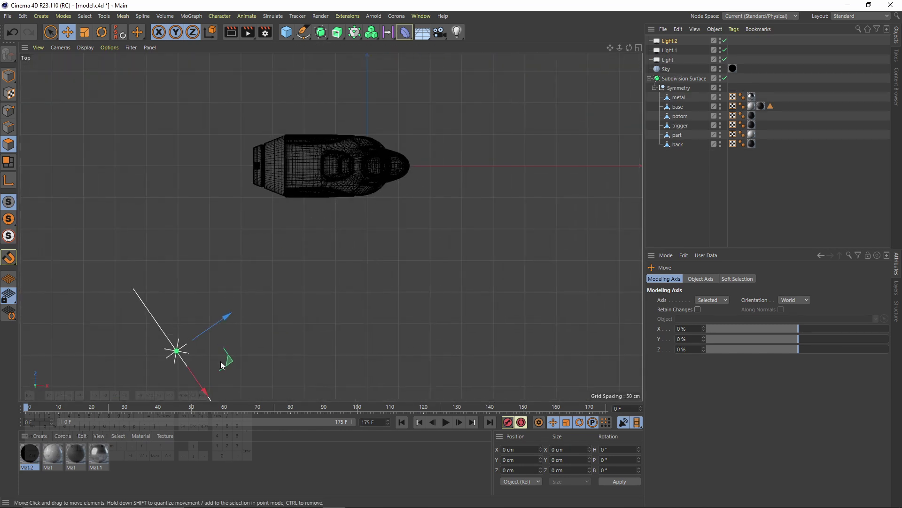
{"action": "left_click_drag", "start_coordinate": [227, 363], "coordinate": [442, 193]}
{"action": "key", "text": "r"}
{"action": "left_click", "coordinate": [670, 41]}
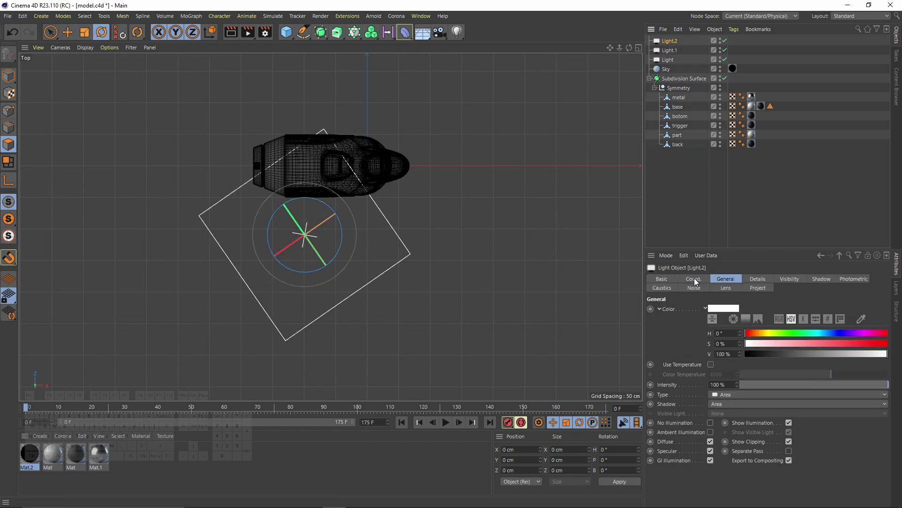
{"action": "left_click", "coordinate": [694, 278]}
{"action": "left_click", "coordinate": [815, 334]}
{"action": "type", "text": "0"}
{"action": "key", "text": "Return"}
Raise Light.2 above the model and shift it backward as an overhead light
{"action": "key", "text": "e"}
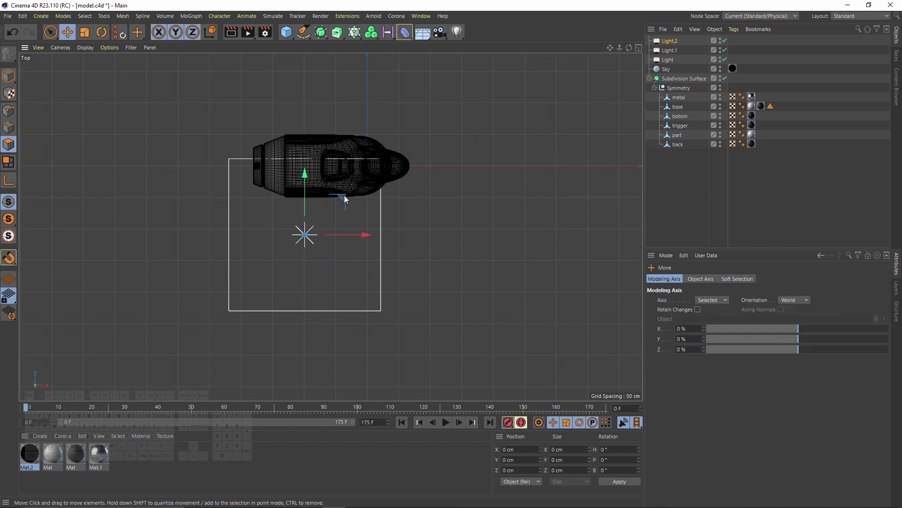
{"action": "key", "text": "F3"}
{"action": "key", "text": "F4"}
{"action": "key", "text": "ctrl+z"}
{"action": "key", "text": "F1"}
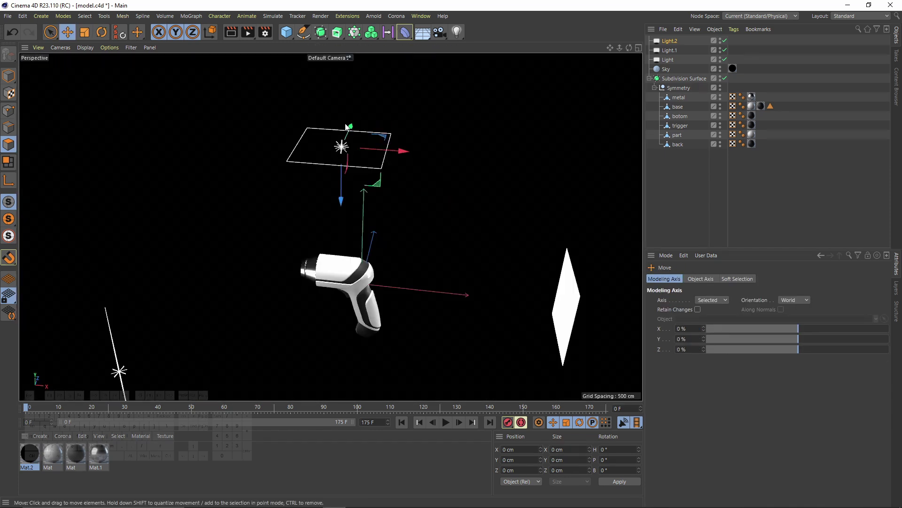
{"action": "left_click_drag", "start_coordinate": [349, 131], "coordinate": [363, 101]}
Enable SSAO and Shadows in the perspective viewport with the whole tool framed
{"action": "left_click_drag", "start_coordinate": [363, 226], "coordinate": [382, 199], "text": "alt"}
{"action": "right_click_drag", "start_coordinate": [382, 198], "coordinate": [323, 164], "text": "alt"}
{"action": "left_click_drag", "start_coordinate": [324, 164], "coordinate": [322, 146], "text": "alt"}
{"action": "right_click_drag", "start_coordinate": [331, 225], "coordinate": [316, 157], "text": "alt"}
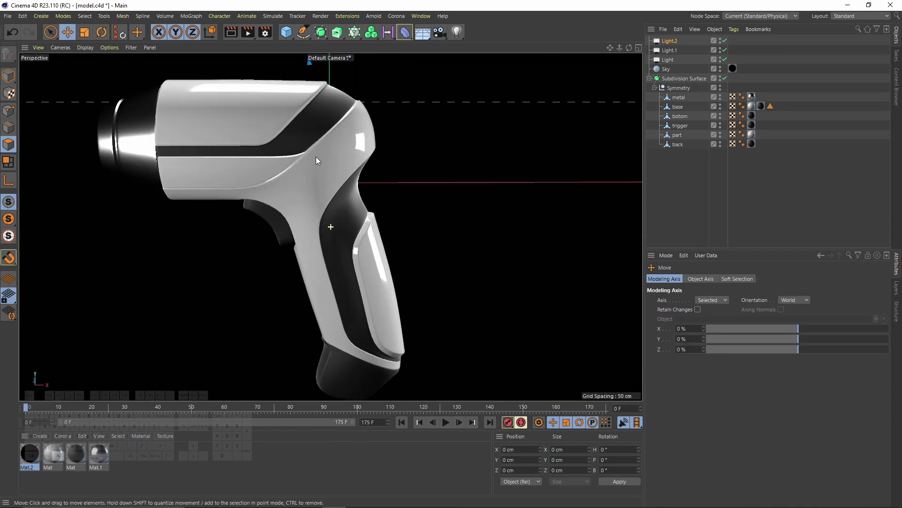
{"action": "left_click_drag", "start_coordinate": [316, 156], "coordinate": [306, 141], "text": "alt"}
{"action": "left_click", "coordinate": [85, 48]}
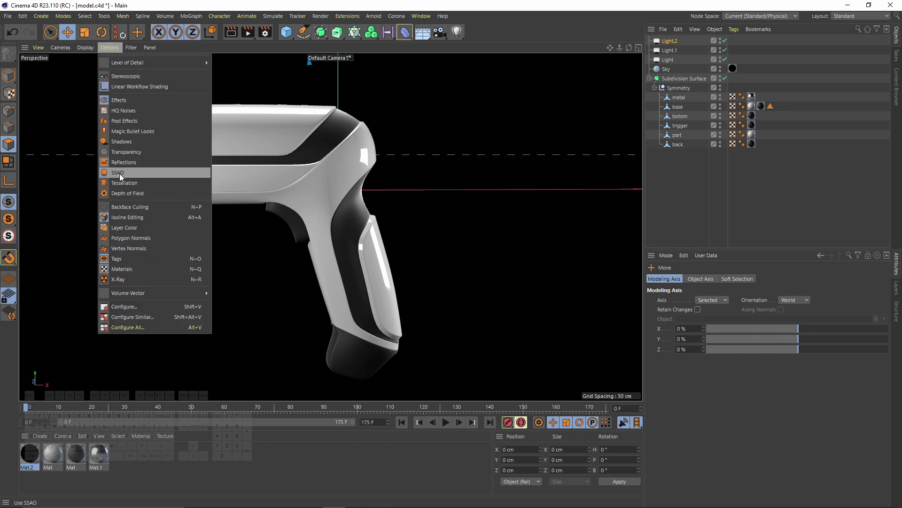
{"action": "left_click", "coordinate": [118, 173]}
{"action": "left_click", "coordinate": [112, 47]}
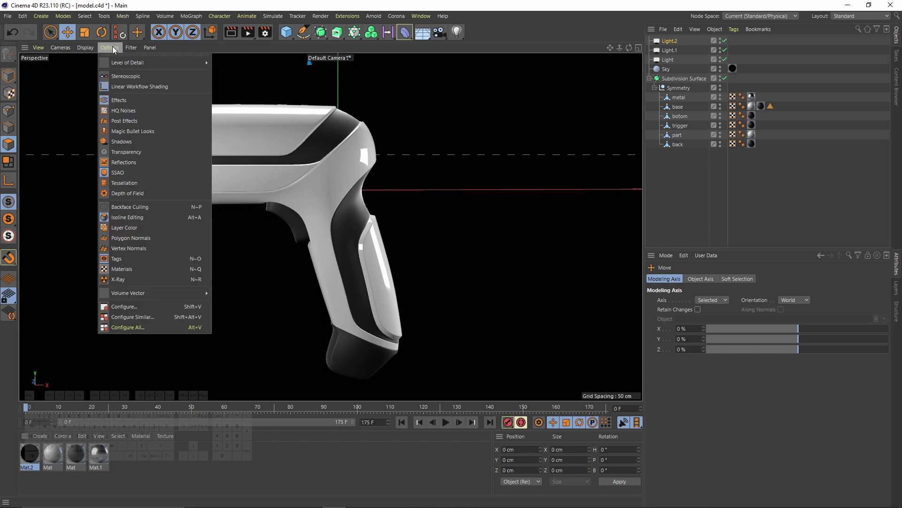
{"action": "left_click", "coordinate": [125, 142]}
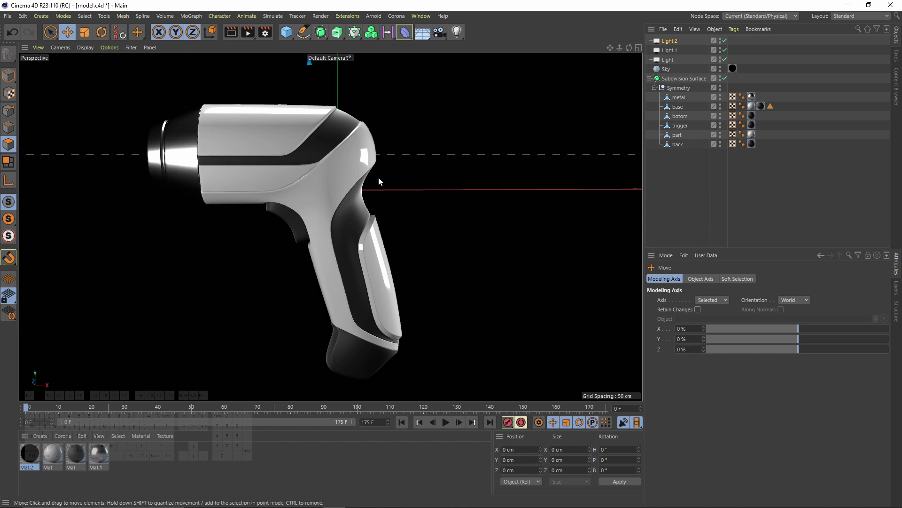
Add a camera from the current view of the tool and set its focal length to 75 mm
{"action": "mouse_move", "coordinate": [379, 178]}
{"action": "middle_mouse_down", "text": "alt"}
{"action": "mouse_move", "coordinate": [385, 171]}
{"action": "mouse_move", "coordinate": [392, 180]}
{"action": "middle_mouse_up", "text": "alt"}
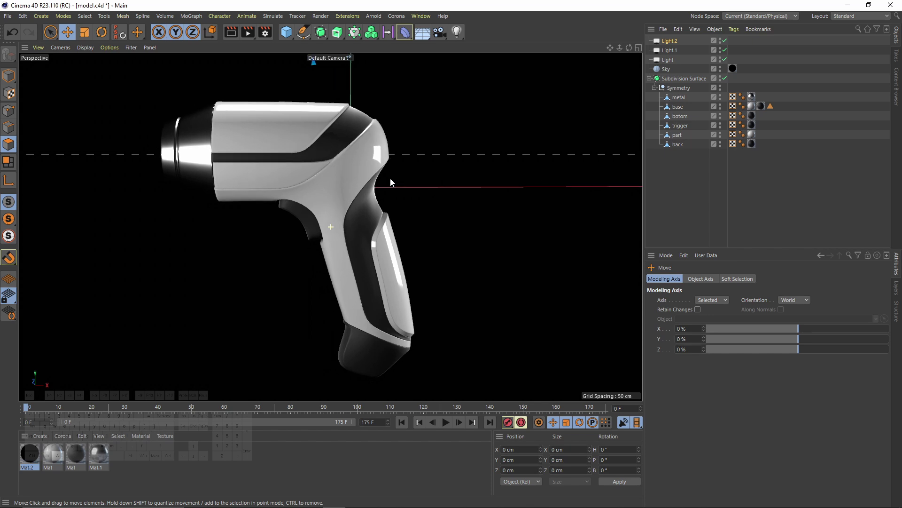
{"action": "left_click", "coordinate": [445, 34]}
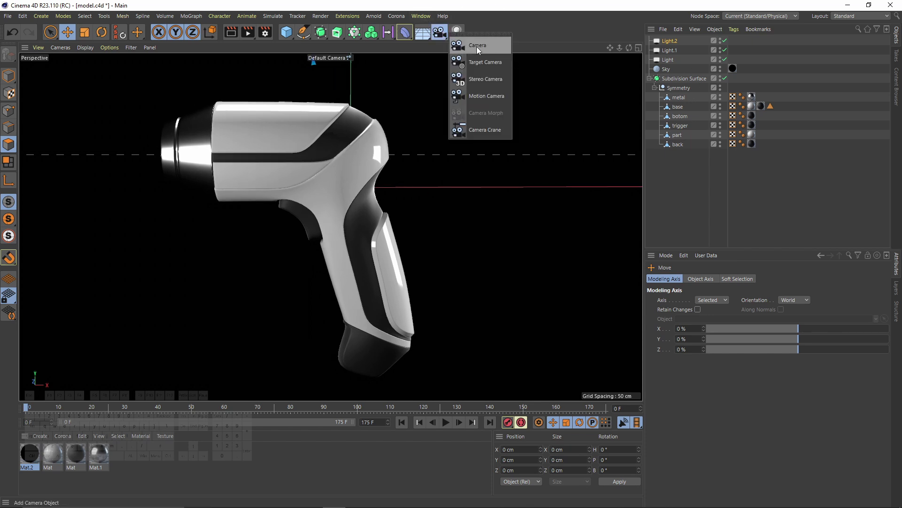
{"action": "left_click", "coordinate": [477, 46]}
{"action": "left_click", "coordinate": [730, 280]}
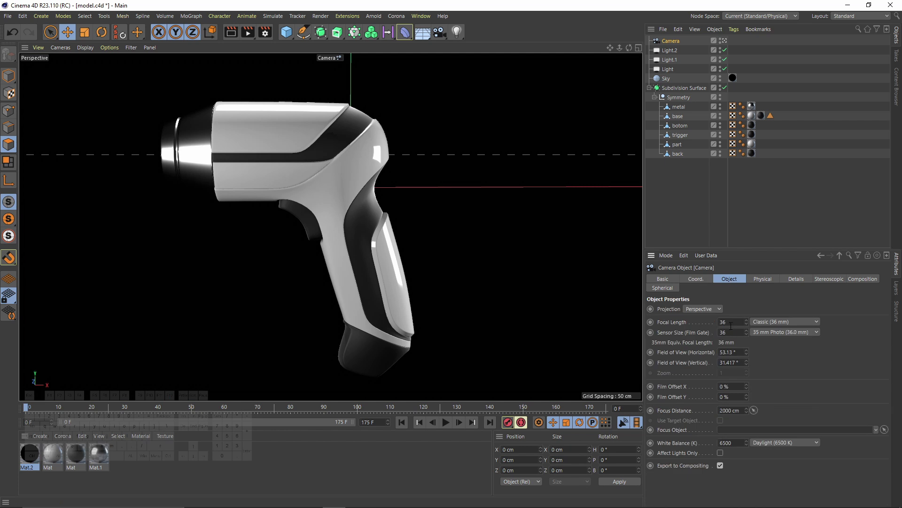
{"action": "type", "text": "75"}
{"action": "key", "text": "Return"}
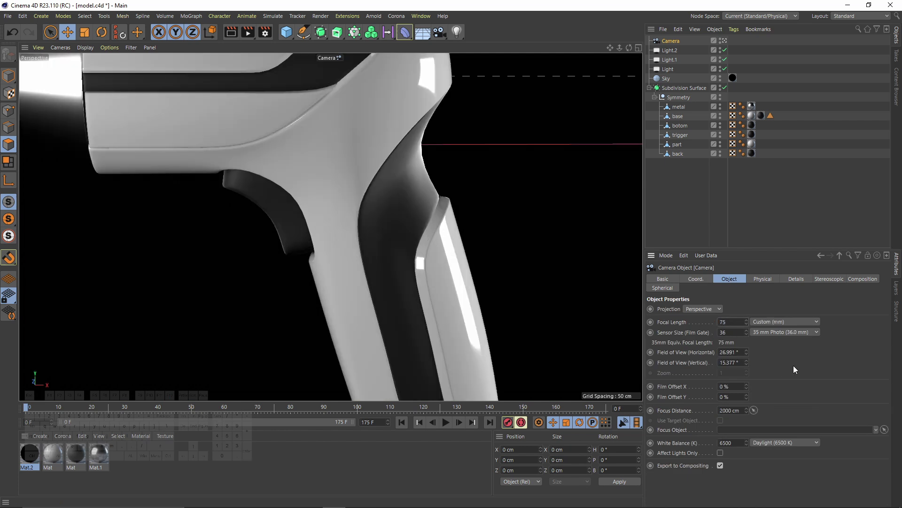
Set the camera's heading to 0° and move it away from the model in the Top view to about X -67 cm, Z -787 cm
{"action": "middle_click", "coordinate": [416, 246]}
{"action": "left_click", "coordinate": [696, 279]}
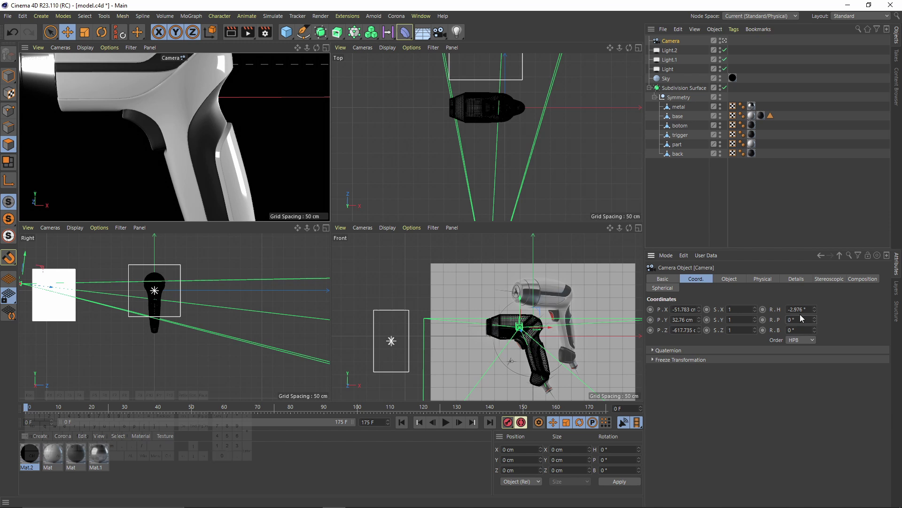
{"action": "key", "text": "Return"}
{"action": "middle_click", "coordinate": [486, 218]}
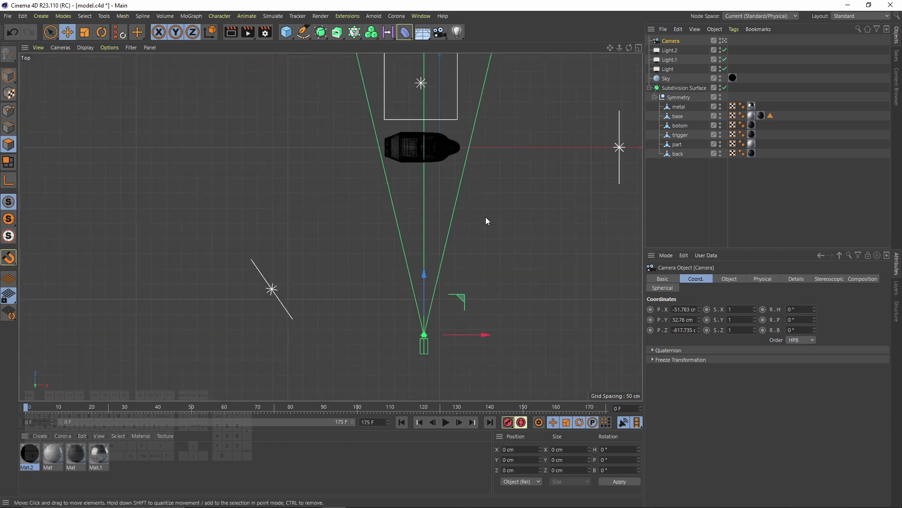
{"action": "left_click_drag", "start_coordinate": [458, 303], "coordinate": [456, 365]}
{"action": "middle_click", "coordinate": [460, 269]}
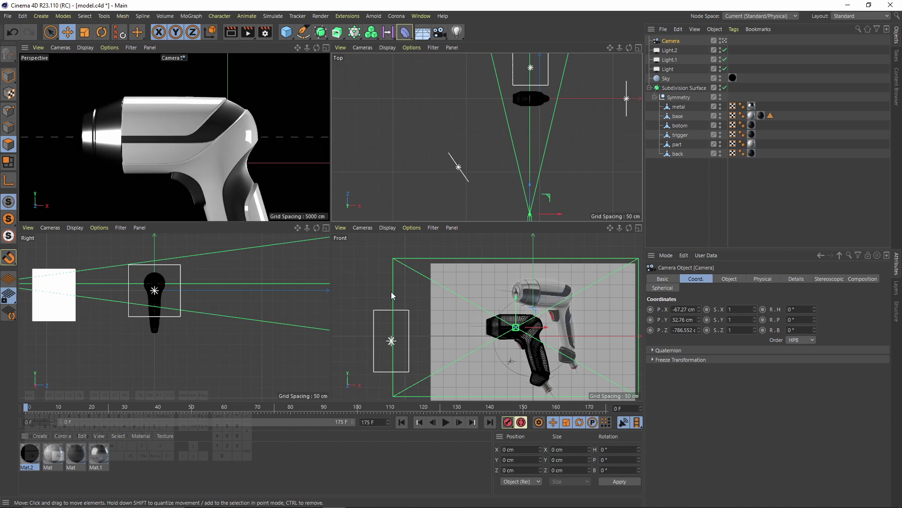
Move the camera farther back to about X -45 cm, Z -1265 cm and lower it to about Y -59 cm
{"action": "scroll", "coordinate": [515, 170], "scroll_direction": "down", "scroll_amount": 3}
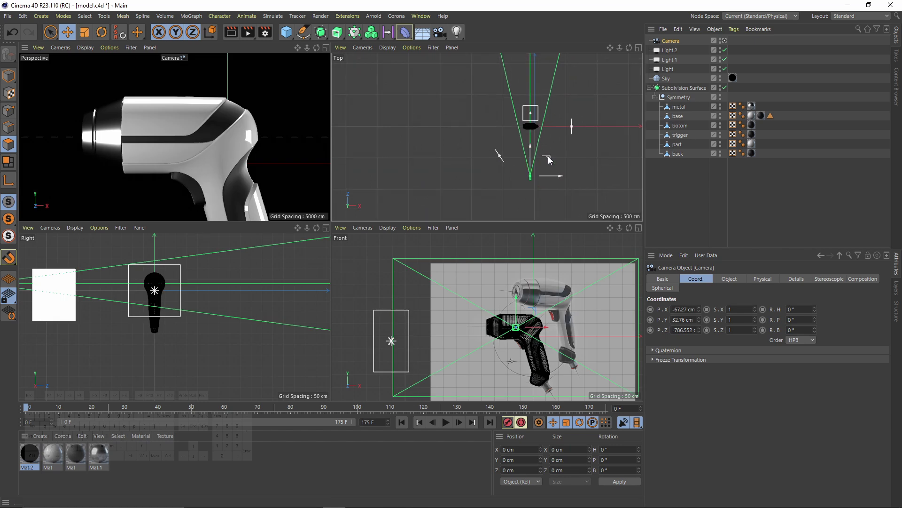
{"action": "left_click_drag", "start_coordinate": [549, 162], "coordinate": [551, 190]}
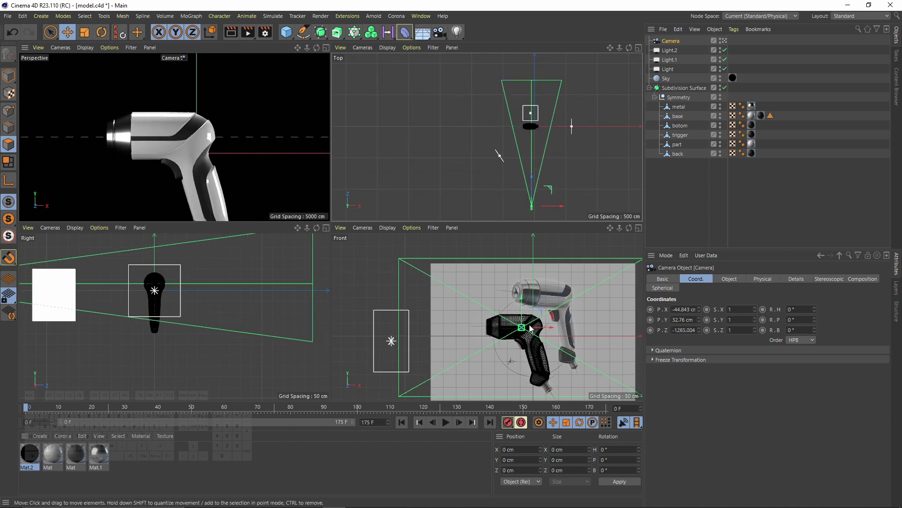
{"action": "left_click_drag", "start_coordinate": [522, 301], "coordinate": [522, 325]}
{"action": "middle_click", "coordinate": [260, 163]}
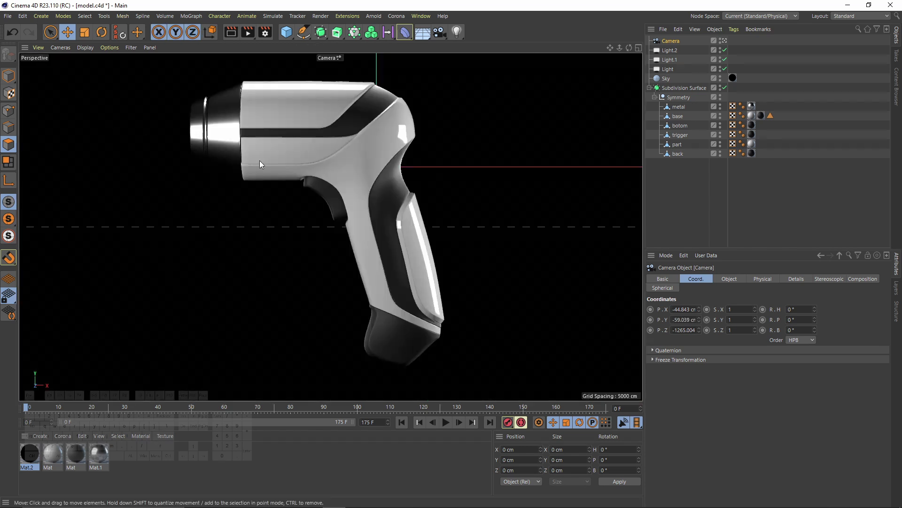
Collapse the Symmetry group, select it and set the animation's end frame to 200
{"action": "left_click", "coordinate": [738, 218]}
{"action": "left_click", "coordinate": [656, 97]}
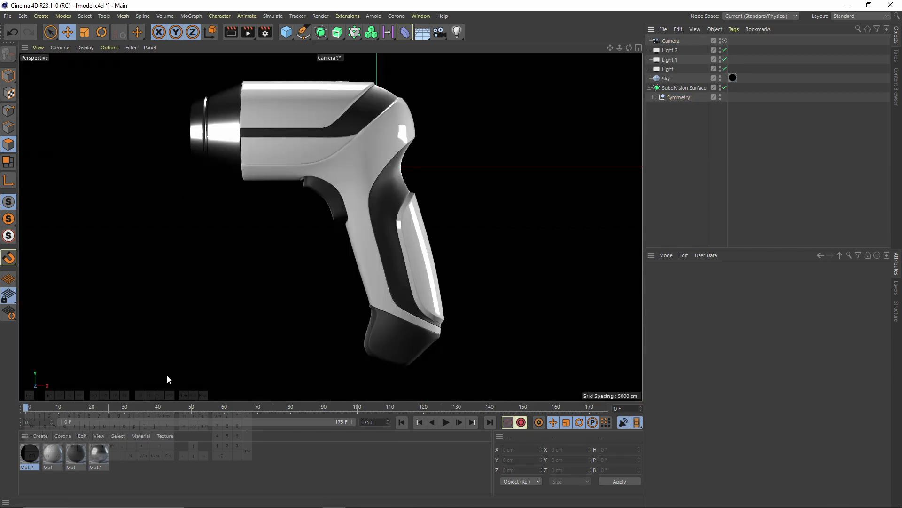
{"action": "left_click", "coordinate": [672, 97]}
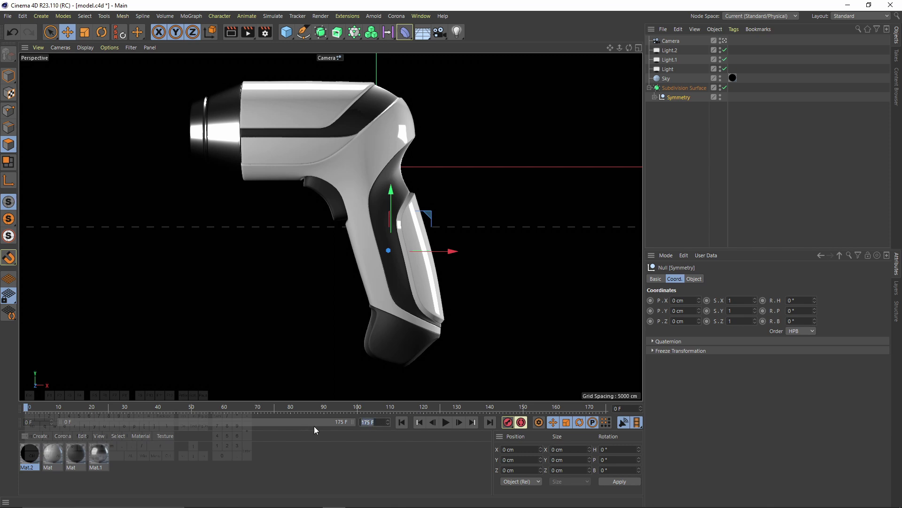
{"action": "type", "text": "200"}
{"action": "key", "text": "Return"}
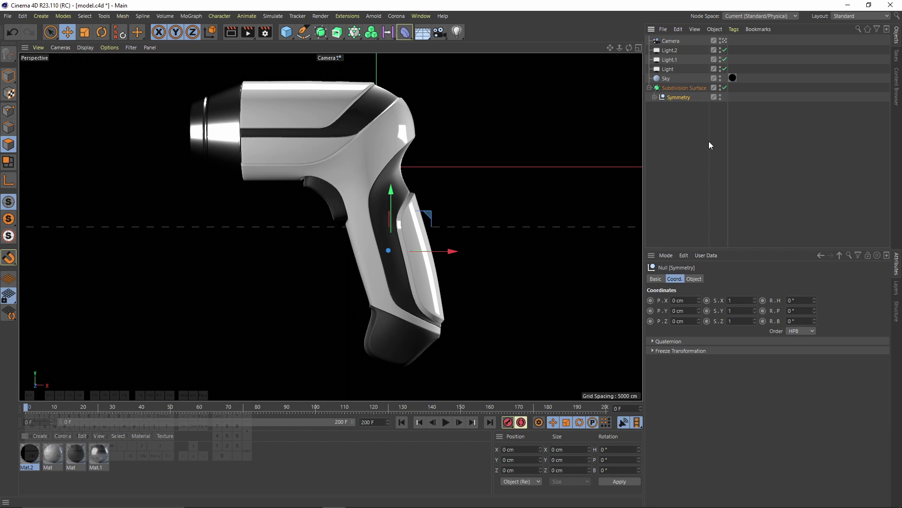
Rename the Symmetry null as drill_concept
{"action": "double_click", "coordinate": [681, 98]}
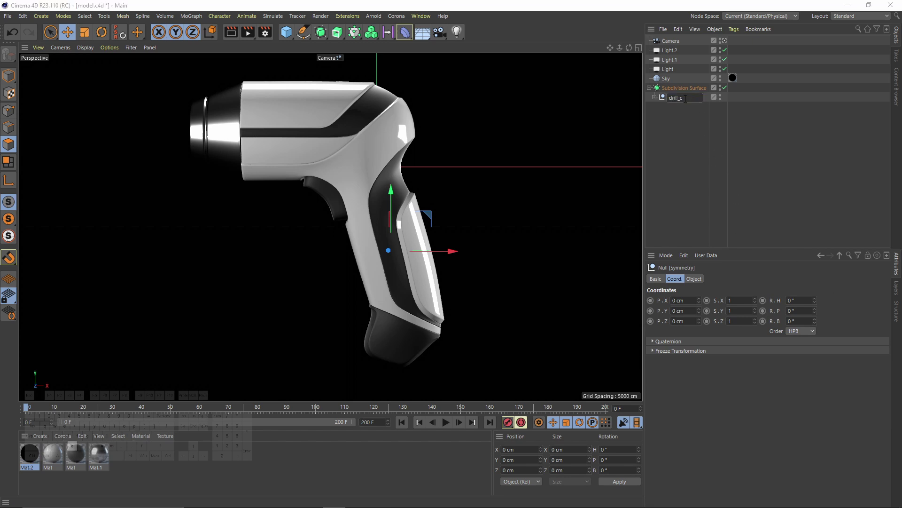
{"action": "type", "text": "drill_concept"}
{"action": "key", "text": "Return"}
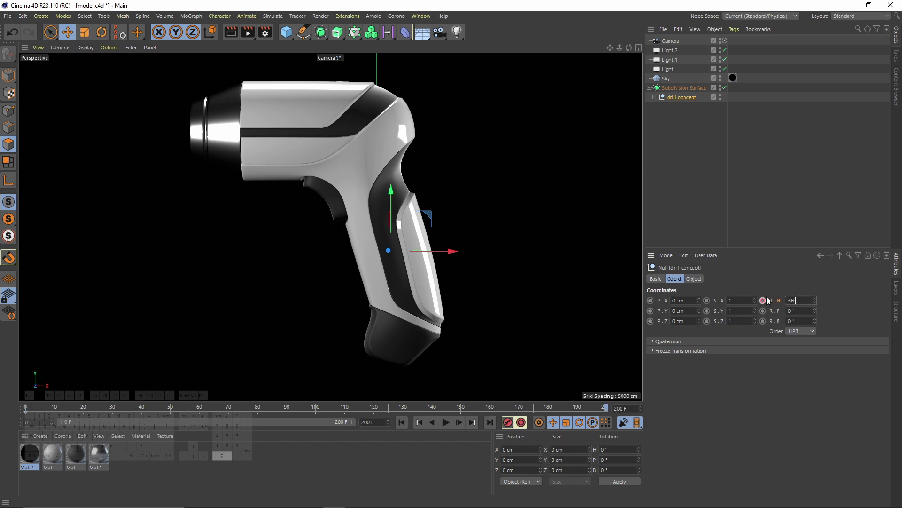
Keyframe drill_concept's heading at 360° on frame 200 and play back the rotation
{"action": "left_click_drag", "start_coordinate": [472, 408], "coordinate": [408, 408]}
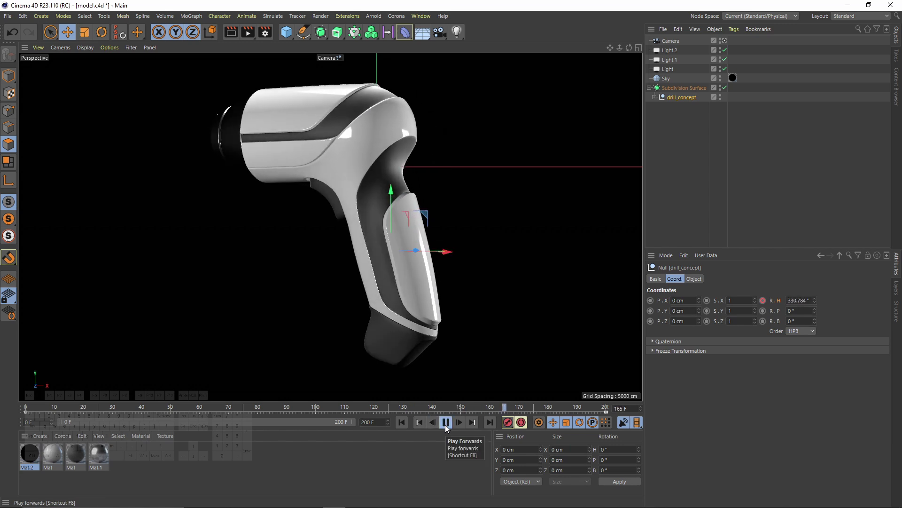
{"action": "left_click", "coordinate": [445, 425]}
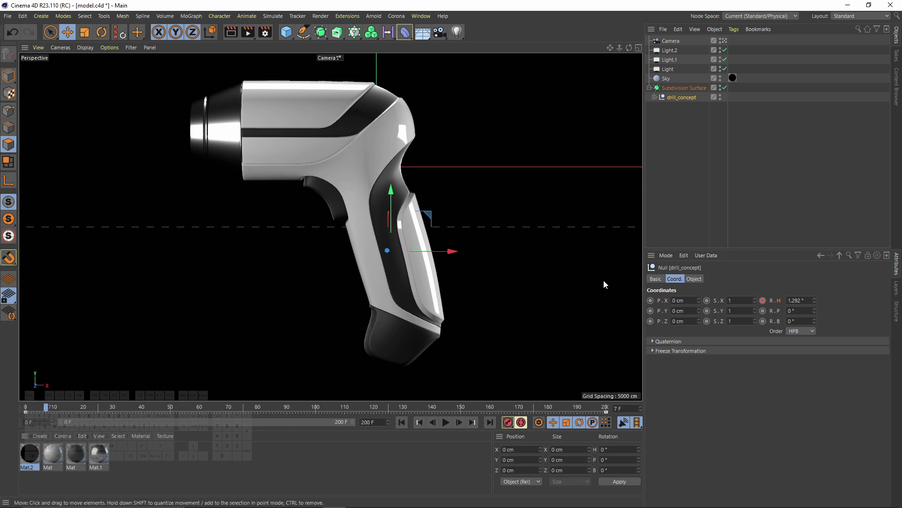
Set the interpolation of the heading keys at frames 200 and 0 to Linear
{"action": "left_click", "coordinate": [605, 414]}
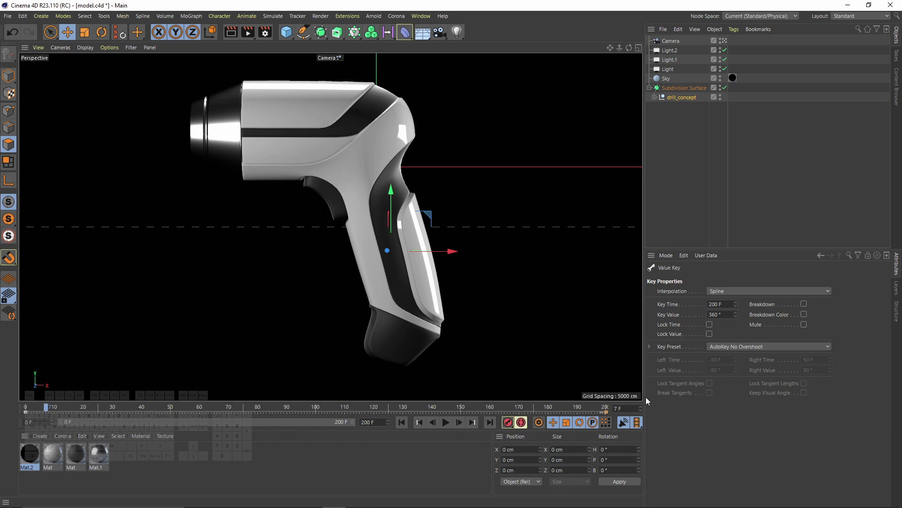
{"action": "left_click", "coordinate": [732, 294]}
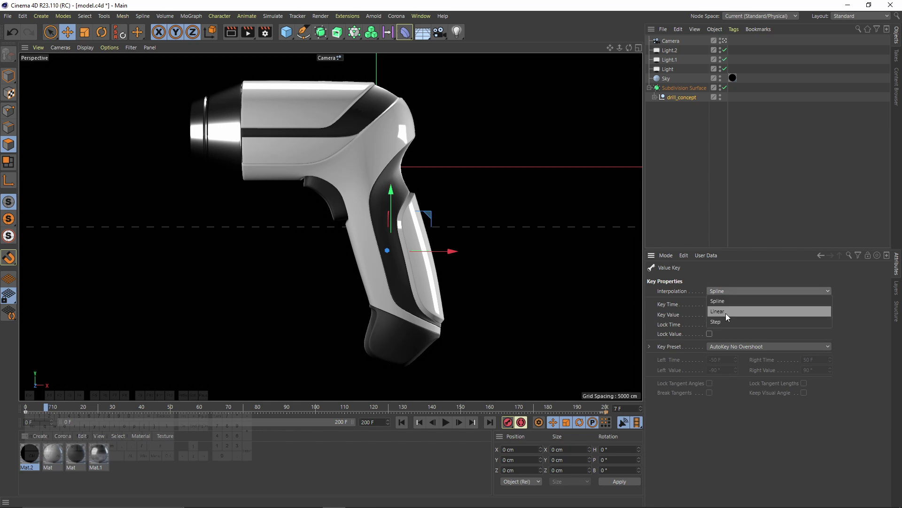
{"action": "left_click", "coordinate": [735, 310]}
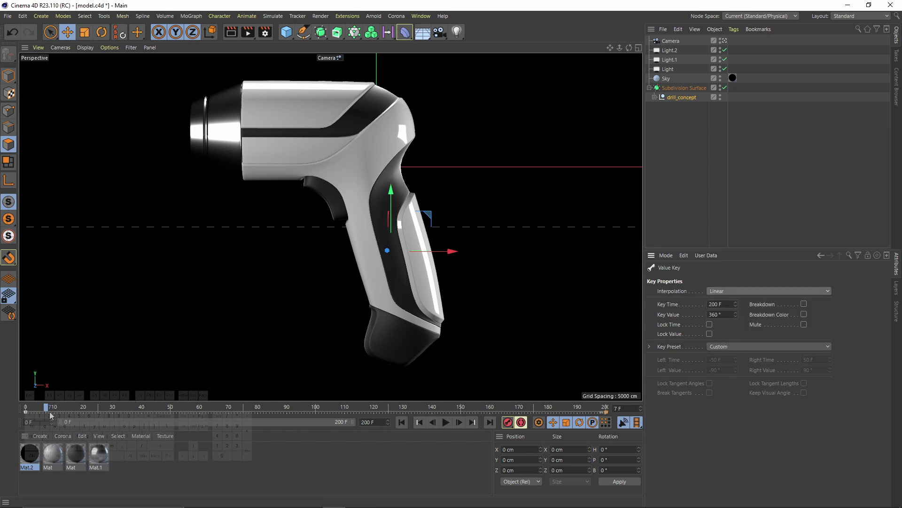
{"action": "left_click", "coordinate": [25, 412]}
{"action": "left_click", "coordinate": [743, 293]}
{"action": "left_click", "coordinate": [732, 312]}
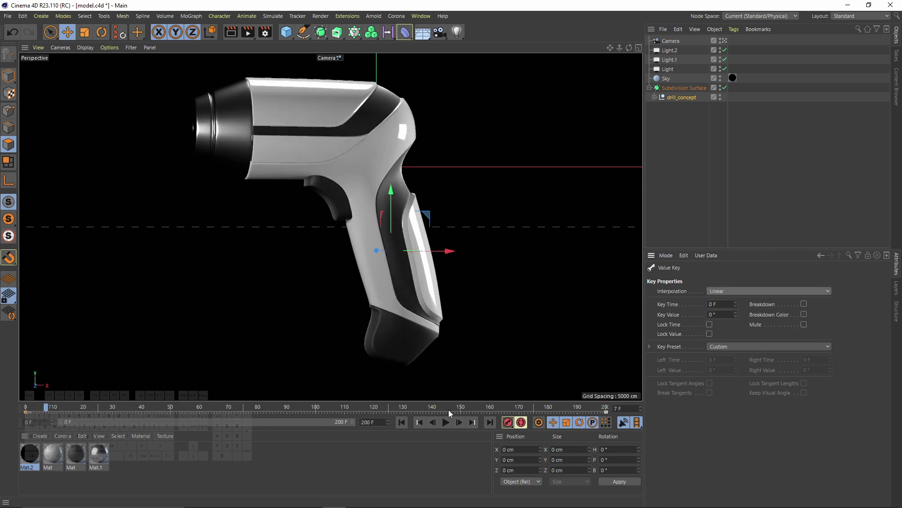
Play and scrub the rotation between frames 0 and 200 to check how the loop's first and last frames match
{"action": "left_click", "coordinate": [446, 422]}
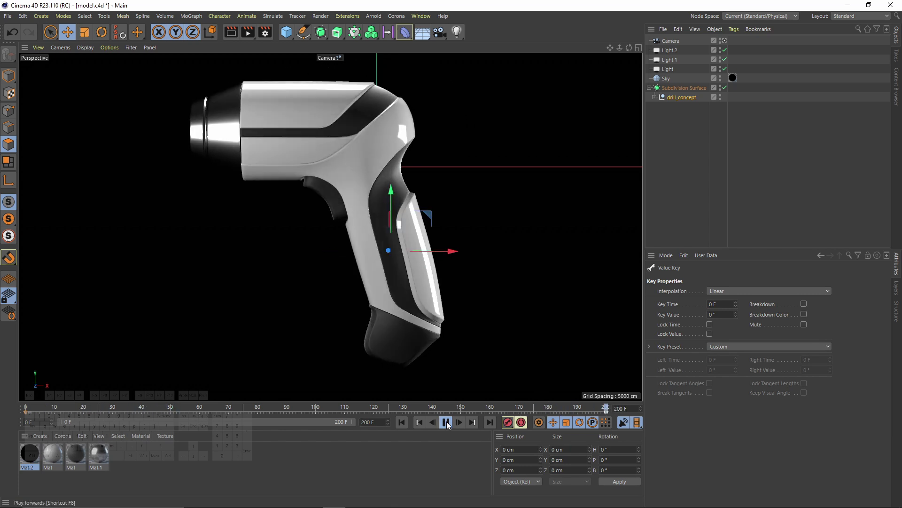
{"action": "left_click", "coordinate": [447, 422]}
{"action": "left_click", "coordinate": [577, 408]}
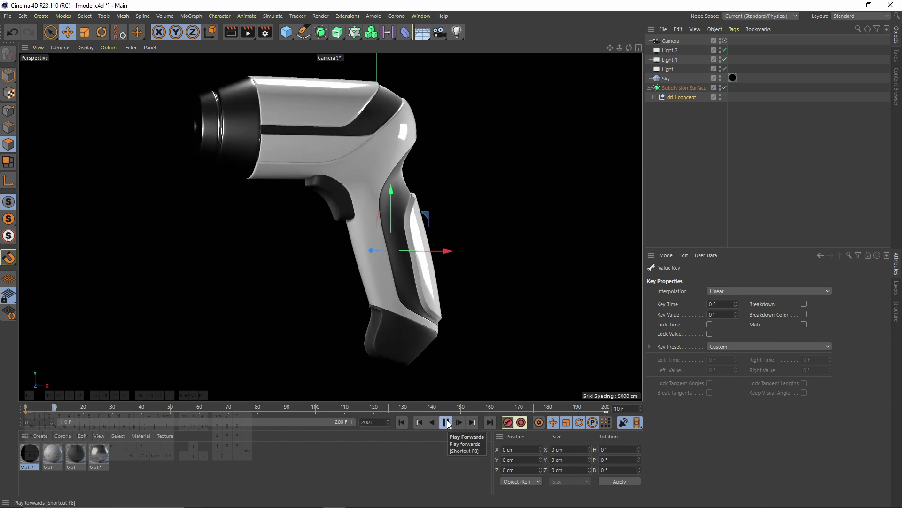
{"action": "left_click", "coordinate": [446, 422]}
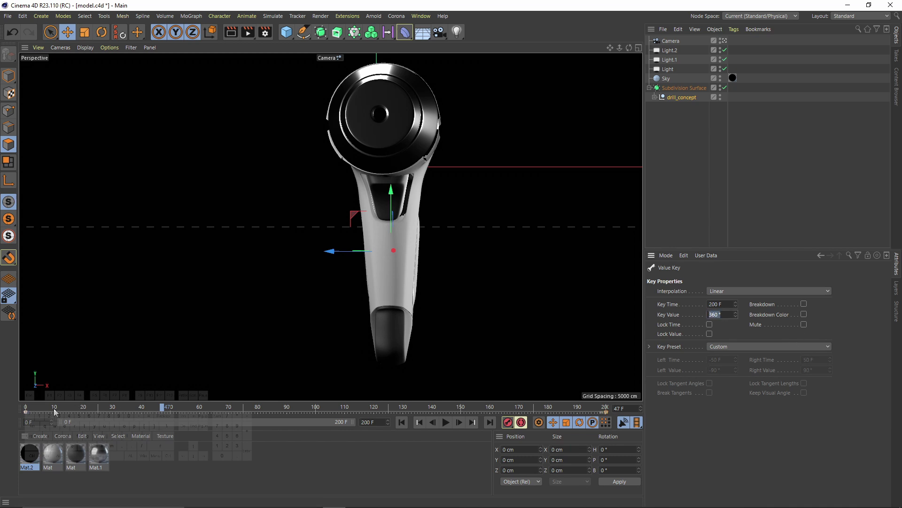
{"action": "left_click_drag", "start_coordinate": [55, 411], "coordinate": [623, 393]}
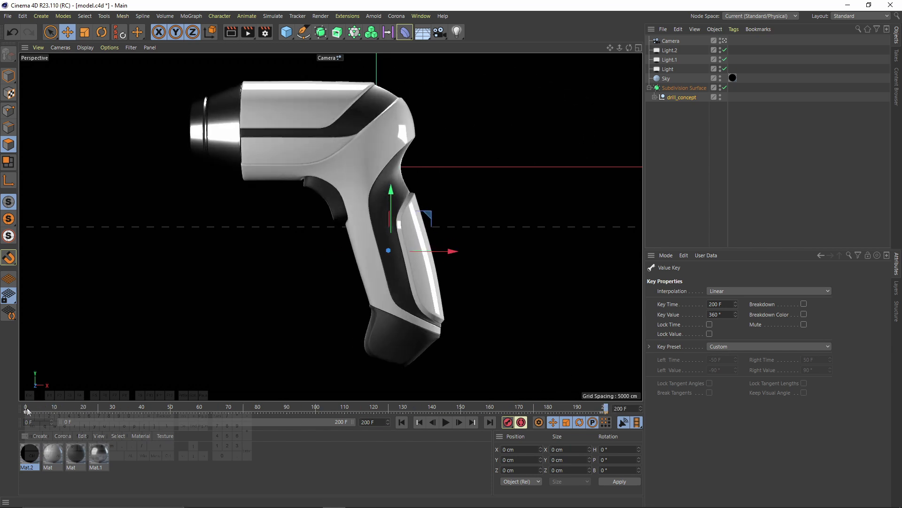
{"action": "left_click_drag", "start_coordinate": [26, 407], "coordinate": [653, 400]}
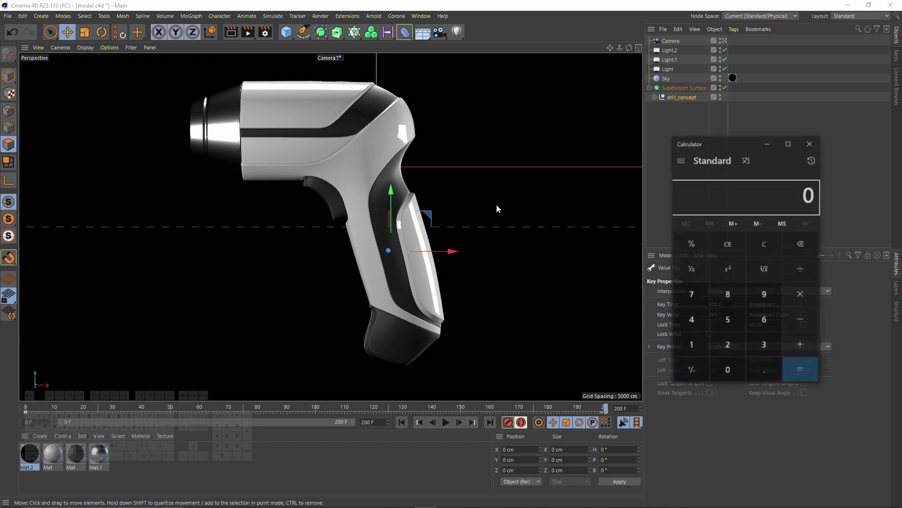
Divide 360 by 200 in Calculator and copy the result
{"action": "left_click_drag", "start_coordinate": [714, 145], "coordinate": [343, 208]}
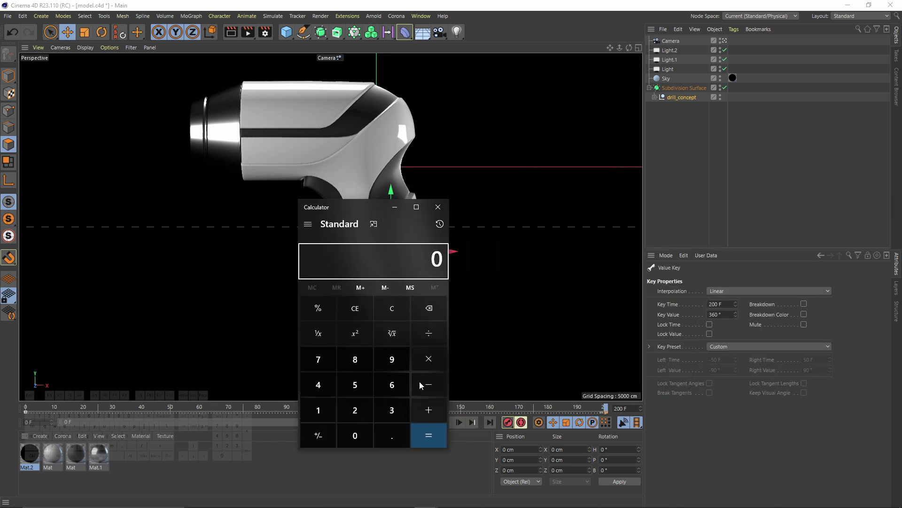
{"action": "left_click", "coordinate": [393, 411]}
{"action": "left_click", "coordinate": [391, 385]}
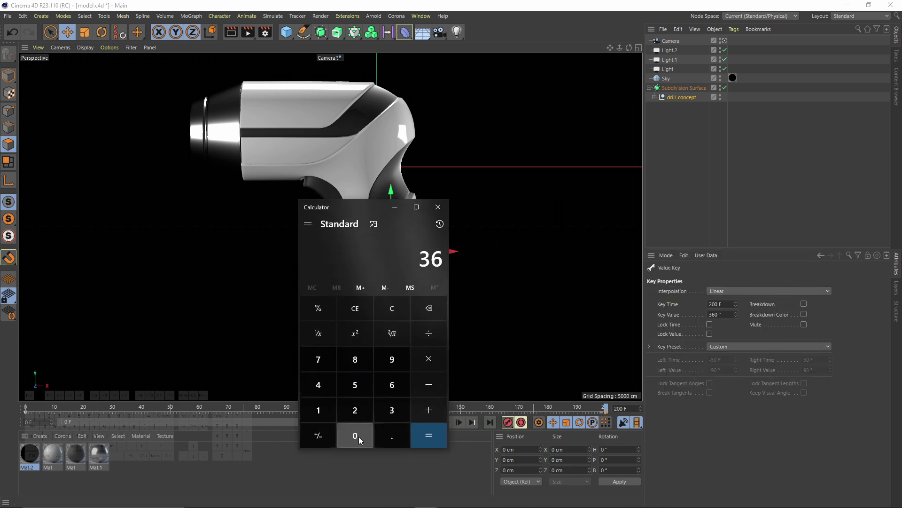
{"action": "left_click", "coordinate": [354, 437]}
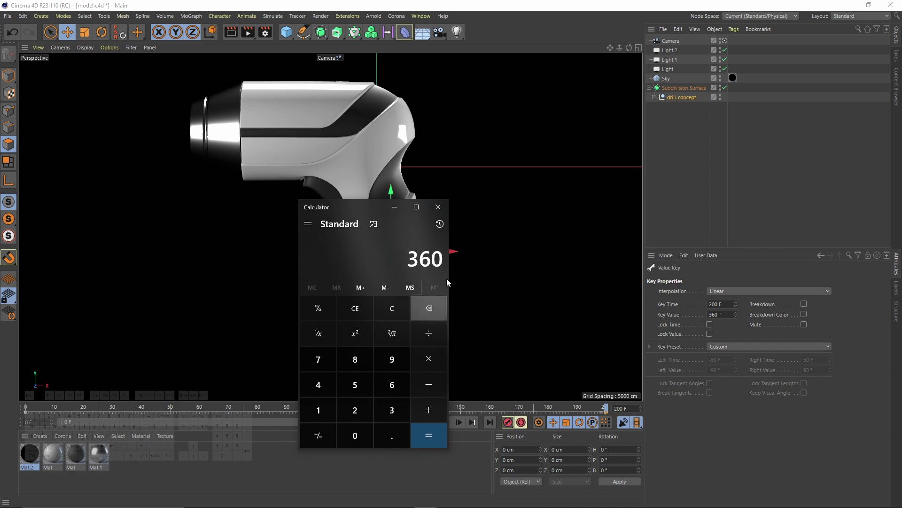
{"action": "left_click", "coordinate": [429, 333]}
{"action": "left_click", "coordinate": [355, 409]}
{"action": "left_click", "coordinate": [355, 436]}
{"action": "left_click", "coordinate": [355, 436]}
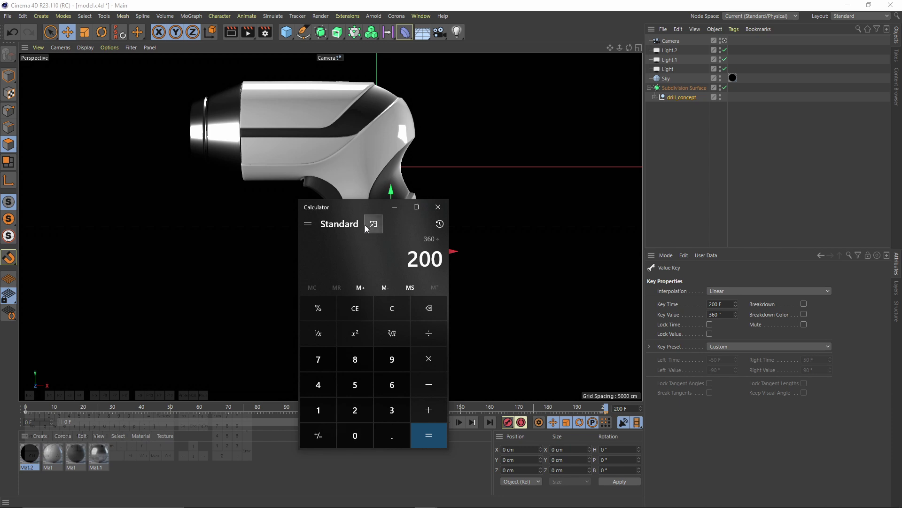
{"action": "left_click_drag", "start_coordinate": [358, 207], "coordinate": [253, 198]}
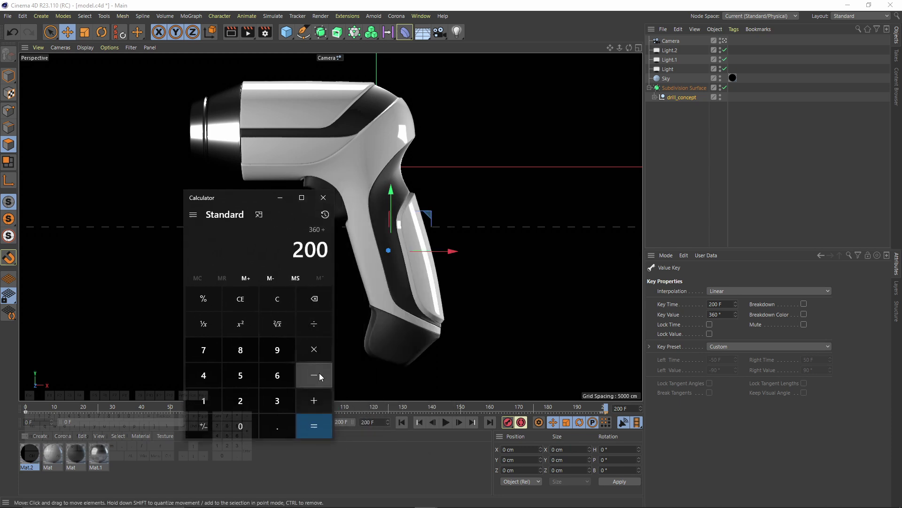
{"action": "left_click", "coordinate": [313, 426]}
{"action": "key", "text": "ctrl+c"}
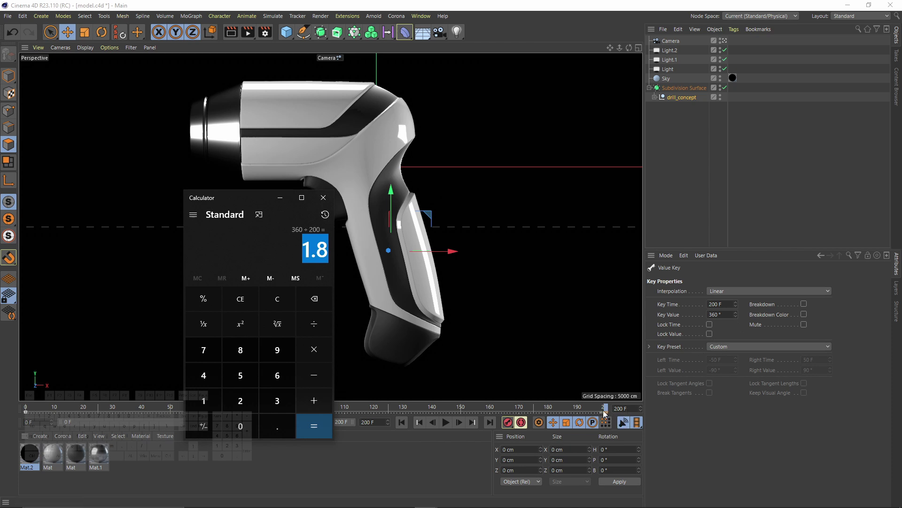
Subtract 1.8° from the heading key at frame 200, making it 358.2°, and play back the rotation
{"action": "left_click", "coordinate": [723, 316]}
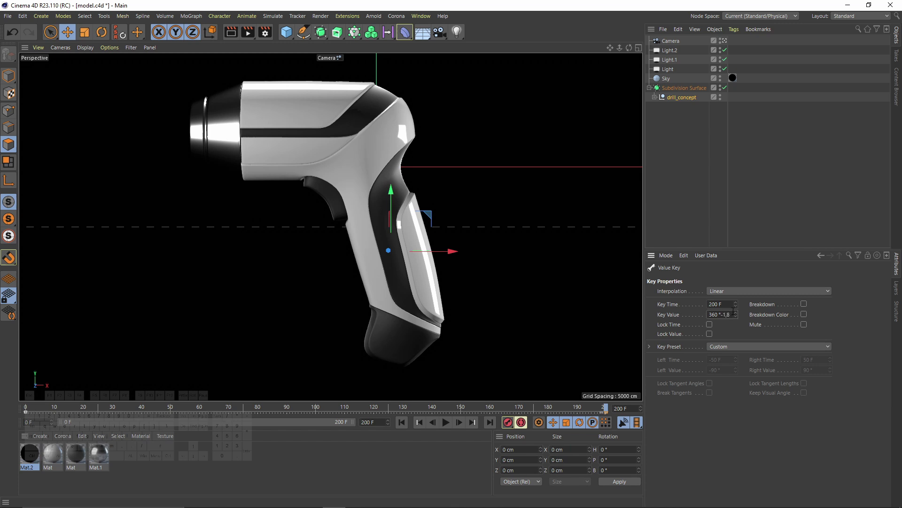
{"action": "type", "text": "-1,8"}
{"action": "key", "text": "Return"}
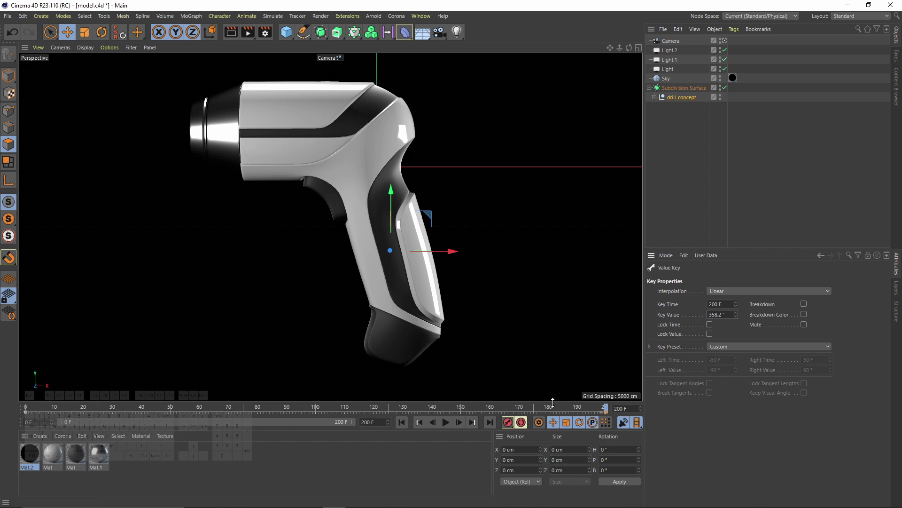
{"action": "left_click", "coordinate": [536, 407]}
{"action": "left_click", "coordinate": [446, 423]}
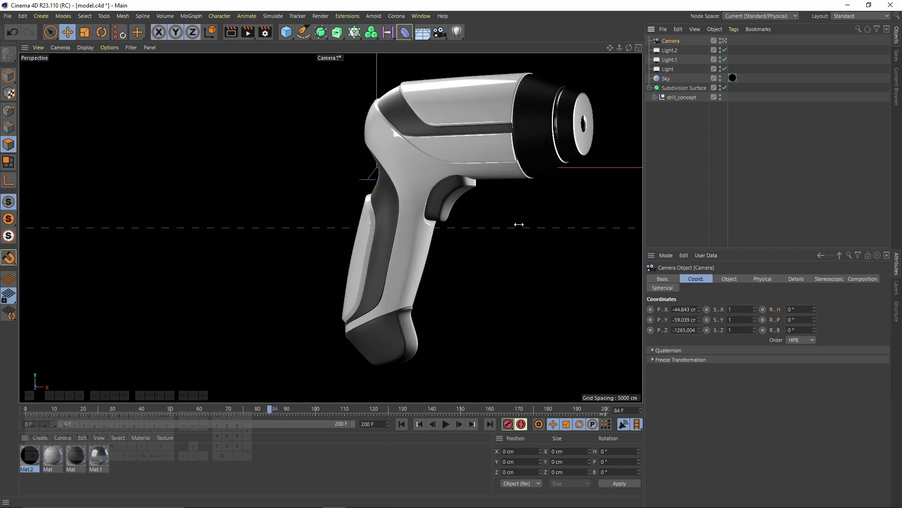
Recenter the rotating drill in the camera view by setting the camera to about X 1 cm, Y -56 cm, Z -1291 cm
{"action": "left_click_drag", "start_coordinate": [699, 308], "coordinate": [699, 268]}
{"action": "left_click_drag", "start_coordinate": [700, 319], "coordinate": [699, 318]}
{"action": "left_click_drag", "start_coordinate": [699, 329], "coordinate": [699, 341]}
{"action": "left_click_drag", "start_coordinate": [269, 409], "coordinate": [169, 375]}
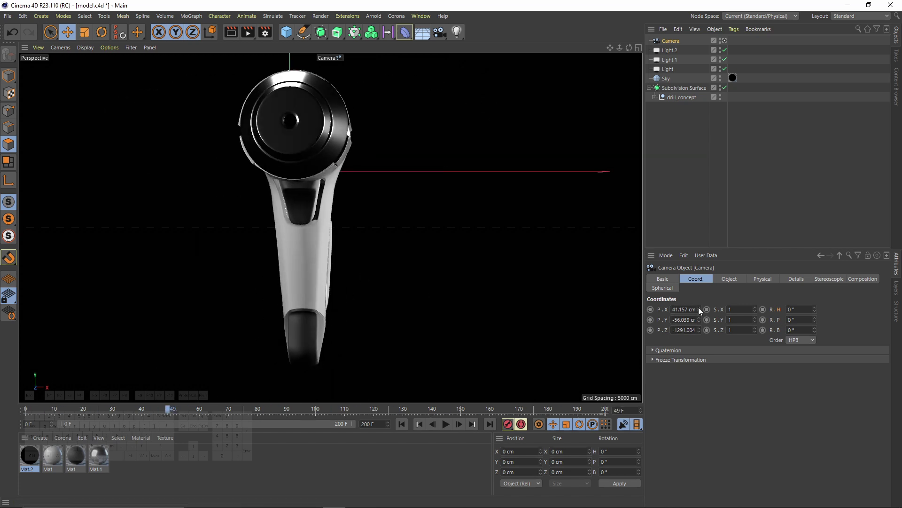
{"action": "left_click_drag", "start_coordinate": [699, 309], "coordinate": [699, 347]}
{"action": "left_click_drag", "start_coordinate": [176, 409], "coordinate": [26, 402]}
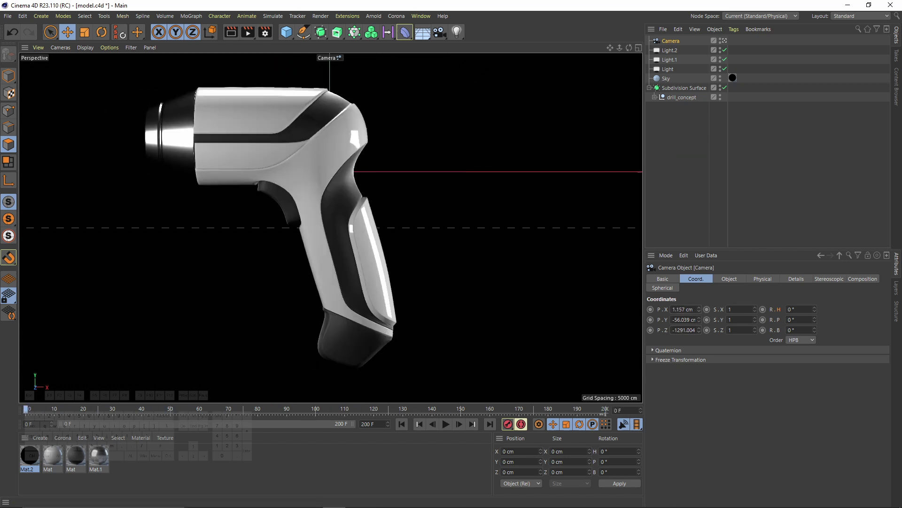
Filter the perspective viewport to Geometry Only and play the turntable animation
{"action": "left_click", "coordinate": [135, 47]}
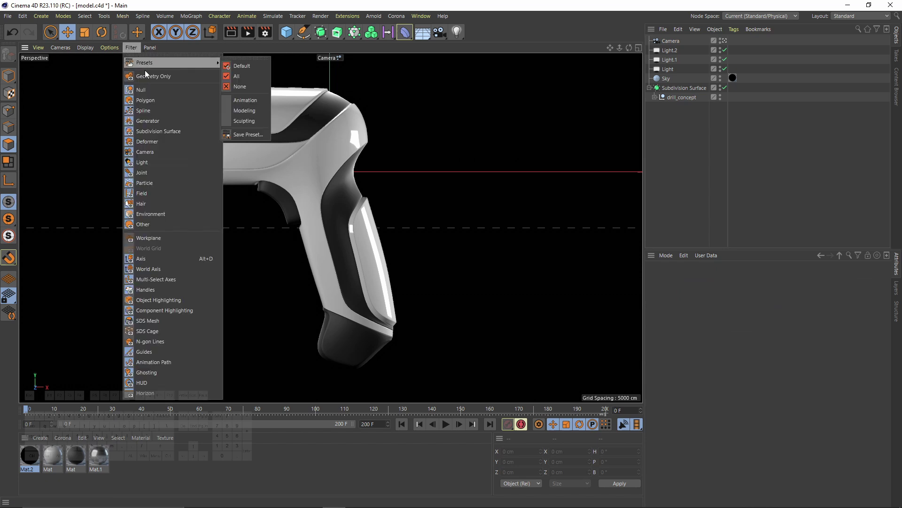
{"action": "left_click", "coordinate": [156, 77]}
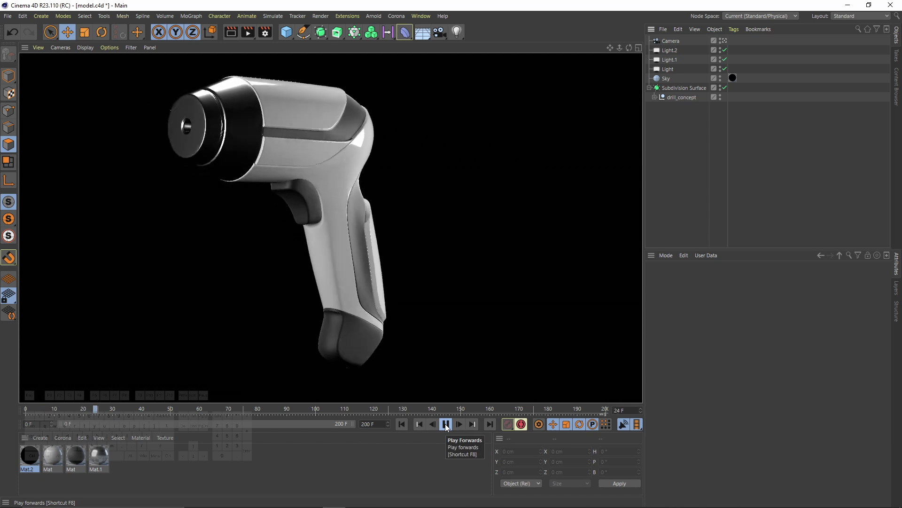
{"action": "left_click", "coordinate": [446, 426]}
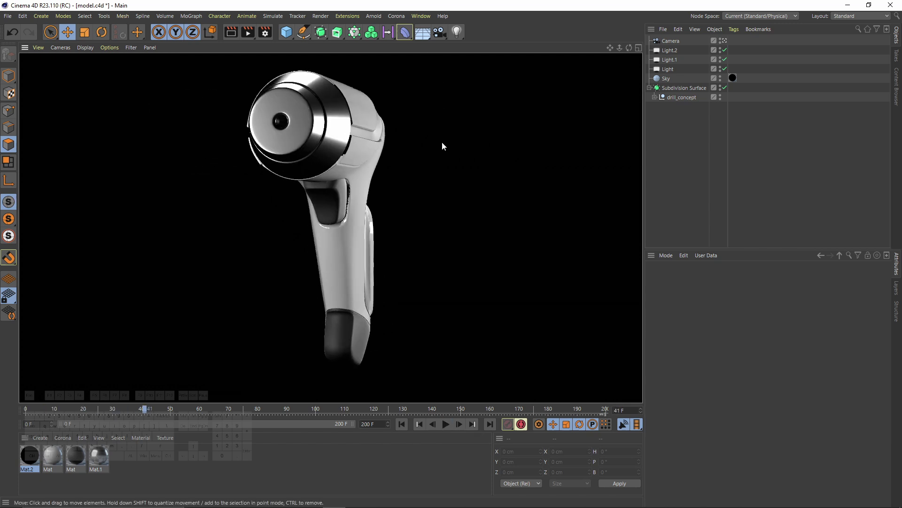
Play the turntable animation and examine the drill in the full-screen viewport
{"action": "key", "text": "ctrl+Tab"}
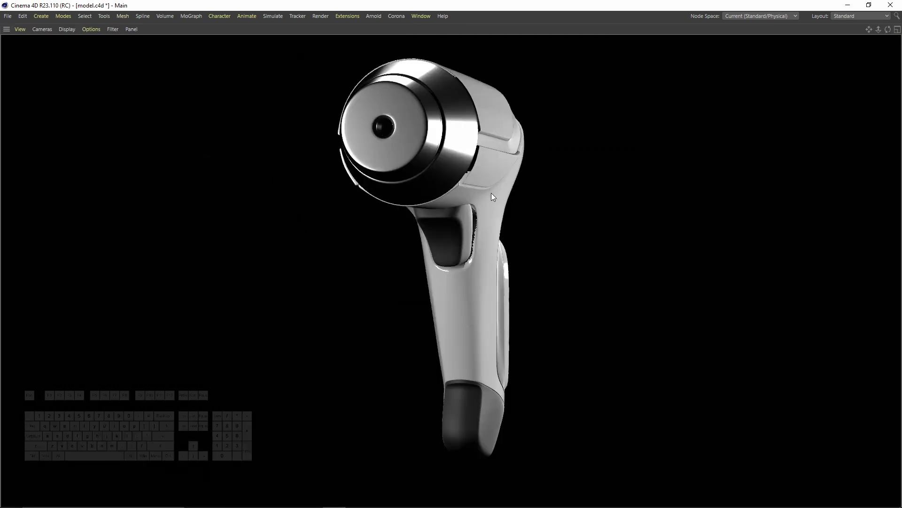
{"action": "key", "text": "ctrl+Tab"}
{"action": "left_click", "coordinate": [445, 422]}
{"action": "key", "text": "ctrl+Tab"}
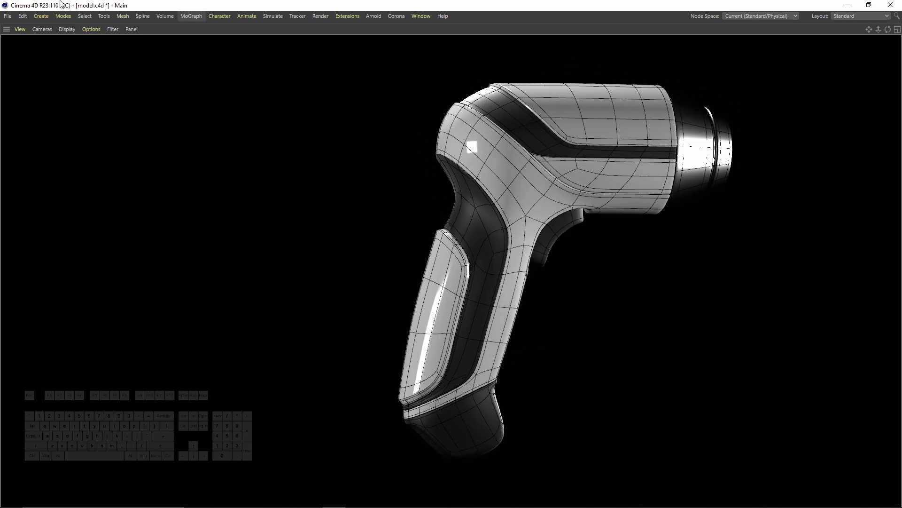
Switch the full-screen viewport's display to Gouraud Shading while the turntable animation plays
{"action": "left_click", "coordinate": [62, 28]}
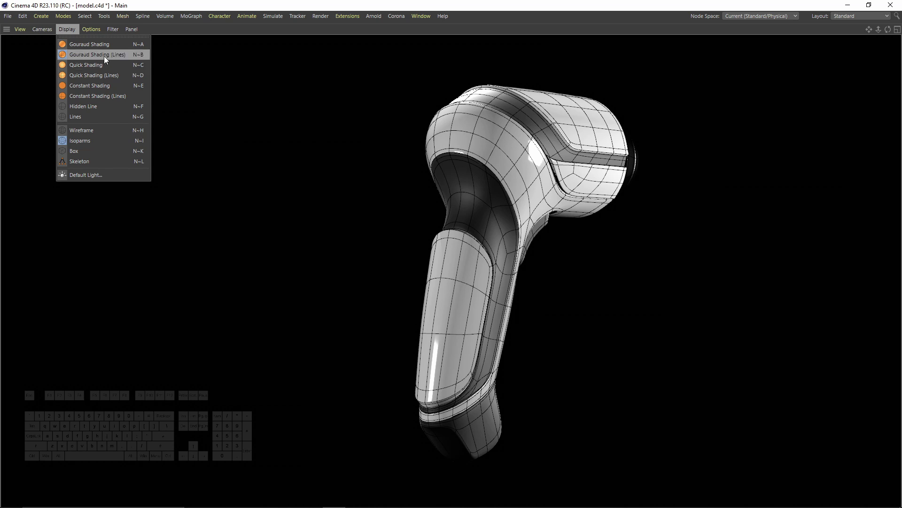
{"action": "left_click", "coordinate": [227, 27]}
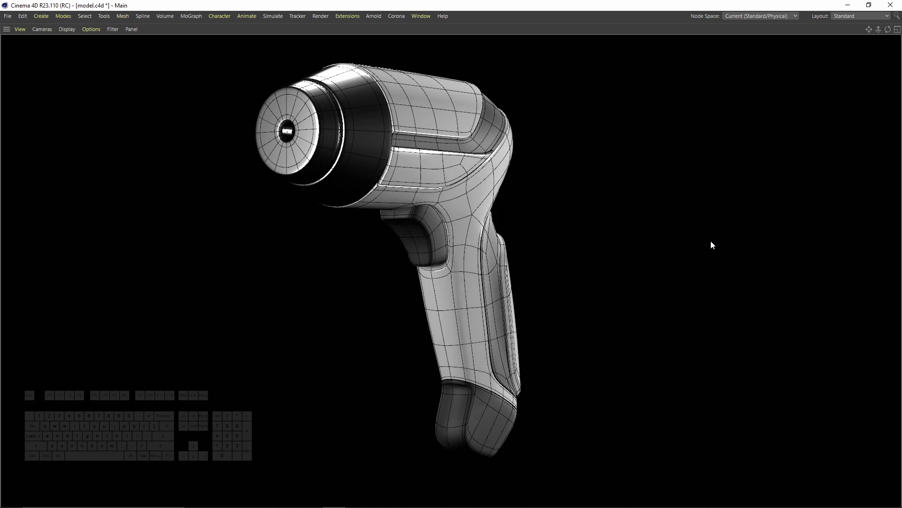
{"action": "key", "text": "n"}
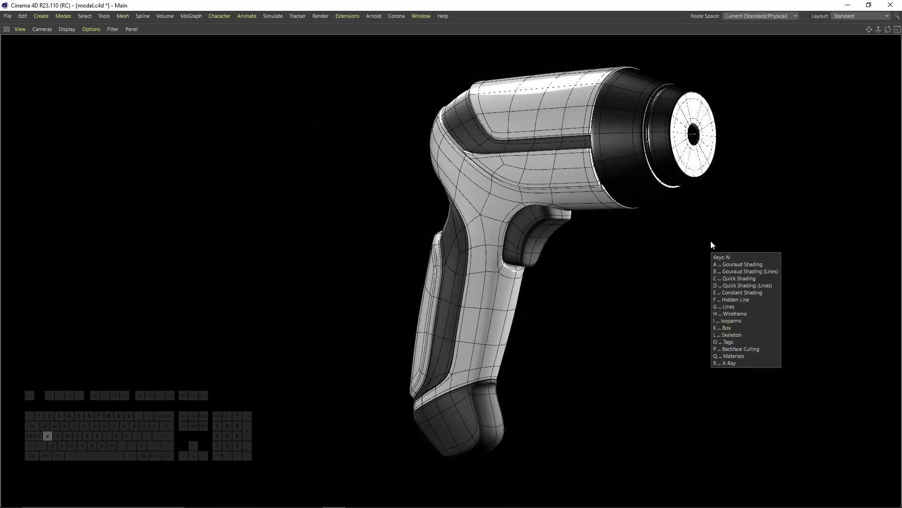
{"action": "key", "text": "a"}
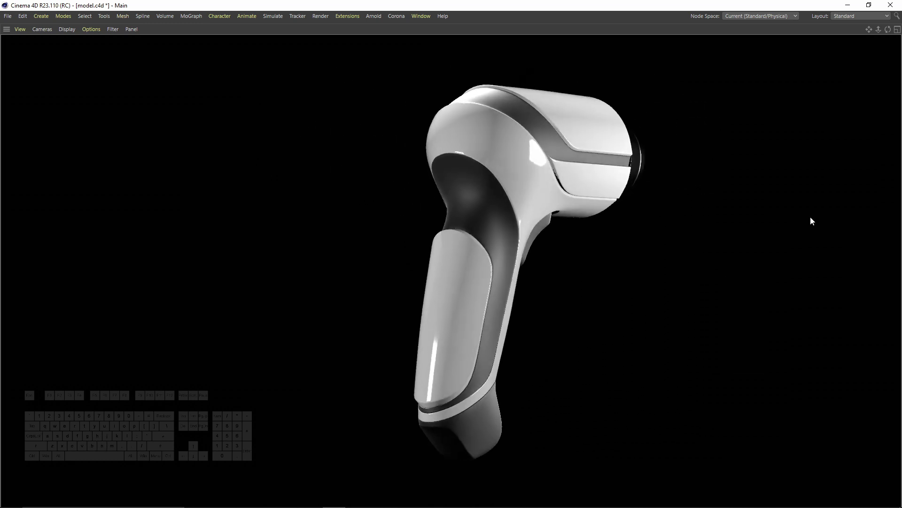
Alternate the viewport display between Gouraud Shading (Lines) and Gouraud Shading to compare the rotating drill with and without its mesh lines
{"action": "key", "text": "n"}
{"action": "key", "text": "b"}
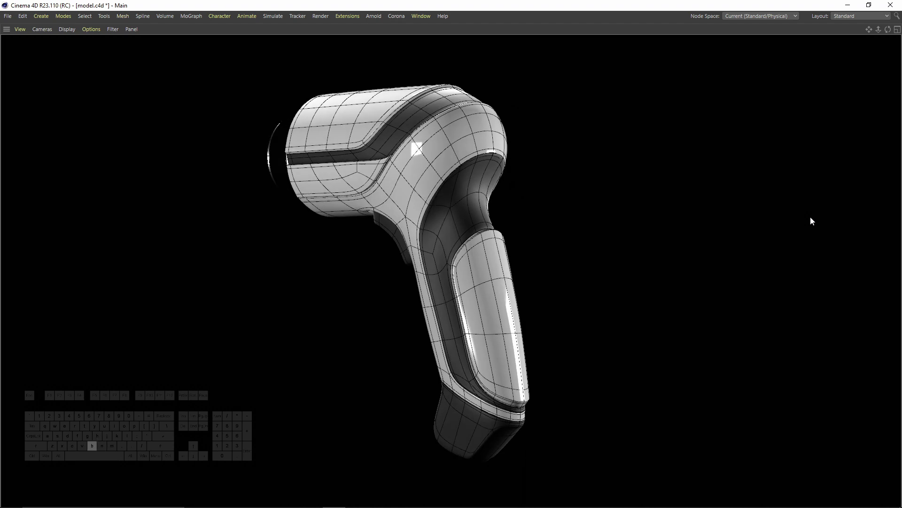
{"action": "key", "text": "n"}
{"action": "key", "text": "a"}
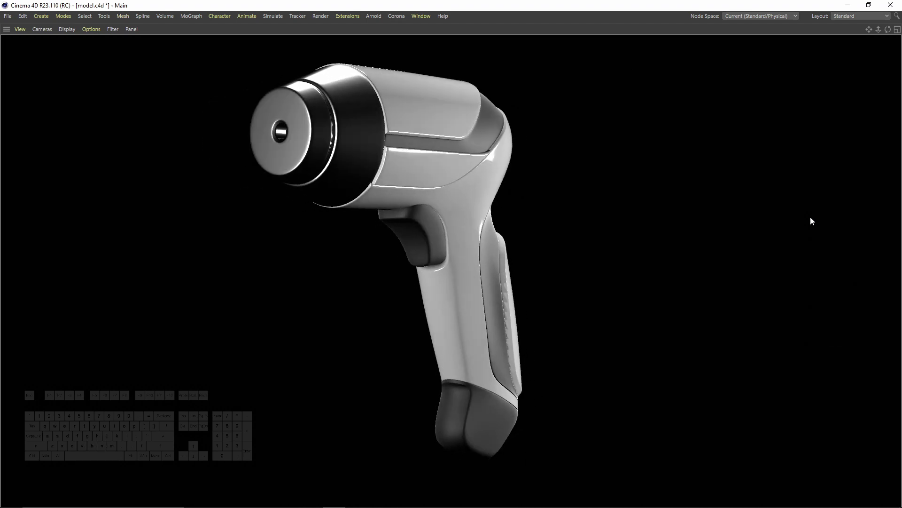
{"action": "key", "text": "n"}
{"action": "key", "text": "b"}
{"action": "key", "text": "n"}
{"action": "key", "text": "a"}
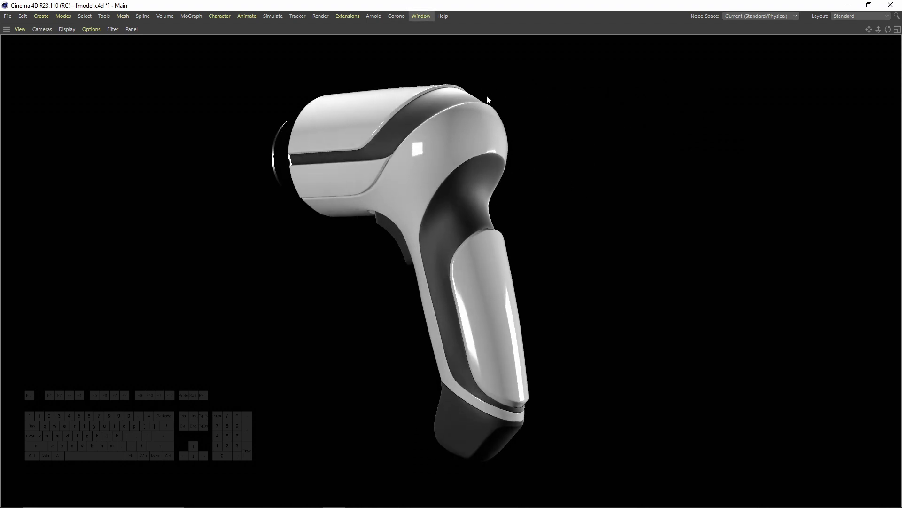
Leave the full-screen viewport and stop the turntable playback with the drill displayed in Gouraud Shading without lines
{"action": "key", "text": "ctrl+Tab"}
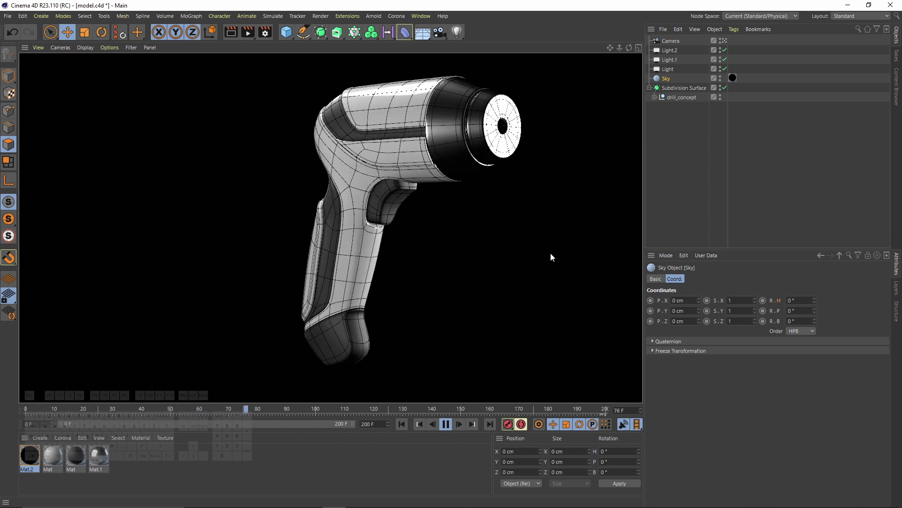
{"action": "key", "text": "u"}
{"action": "key", "text": "l"}
{"action": "left_click", "coordinate": [444, 425]}
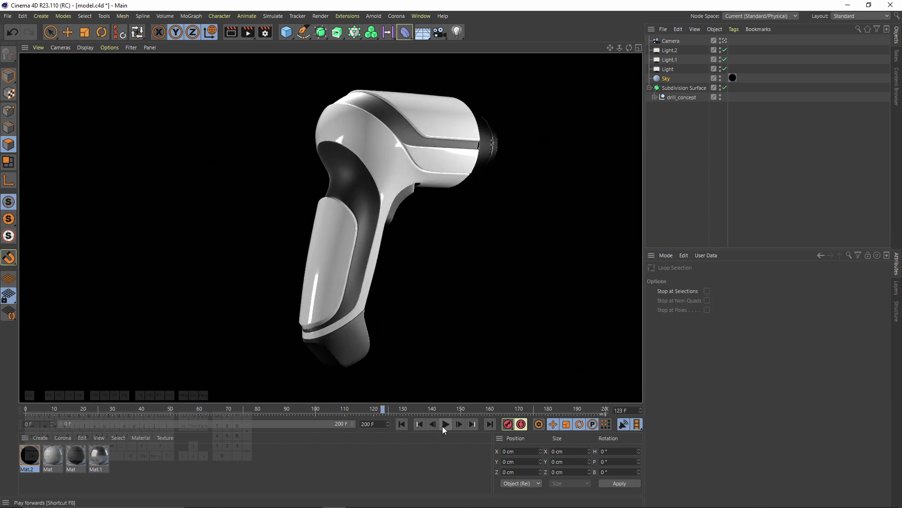
Set the renderer to Viewport Renderer in the render settings and open its filter options
{"action": "left_click", "coordinate": [265, 33]}
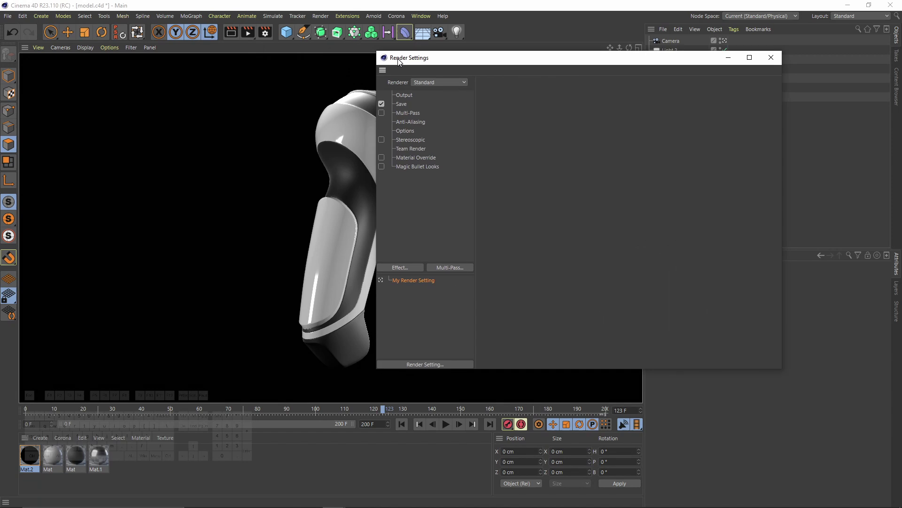
{"action": "left_click", "coordinate": [490, 98]}
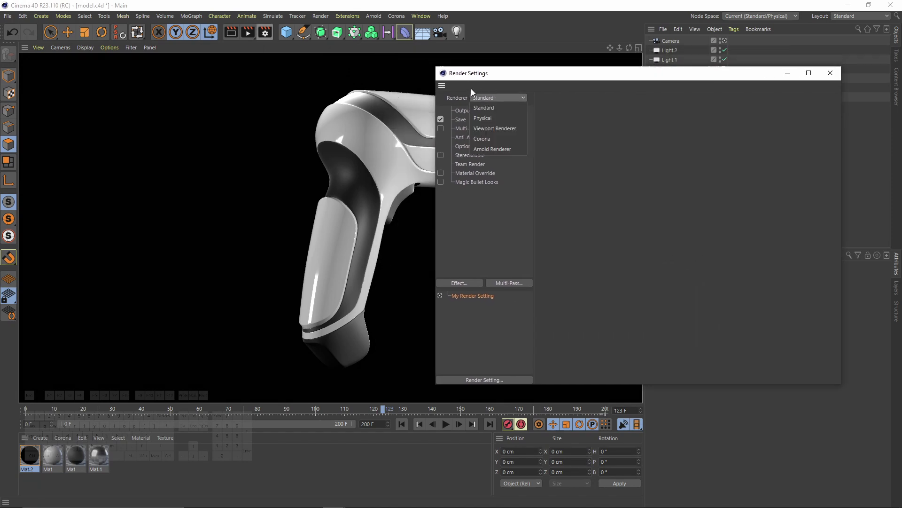
{"action": "left_click", "coordinate": [513, 132]}
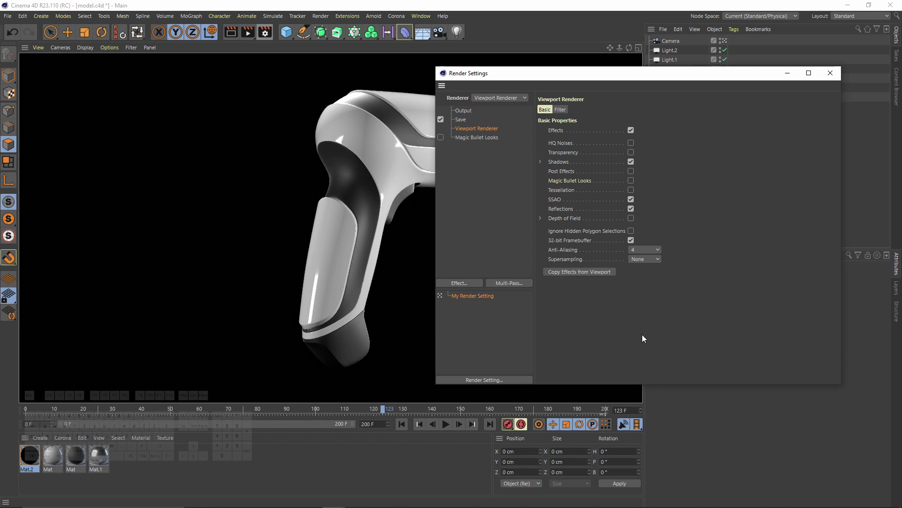
{"action": "left_click", "coordinate": [560, 109]}
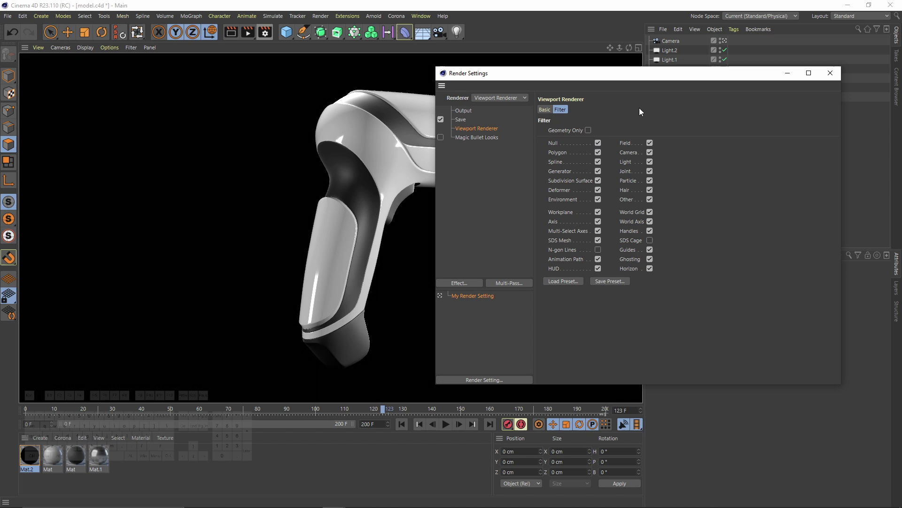